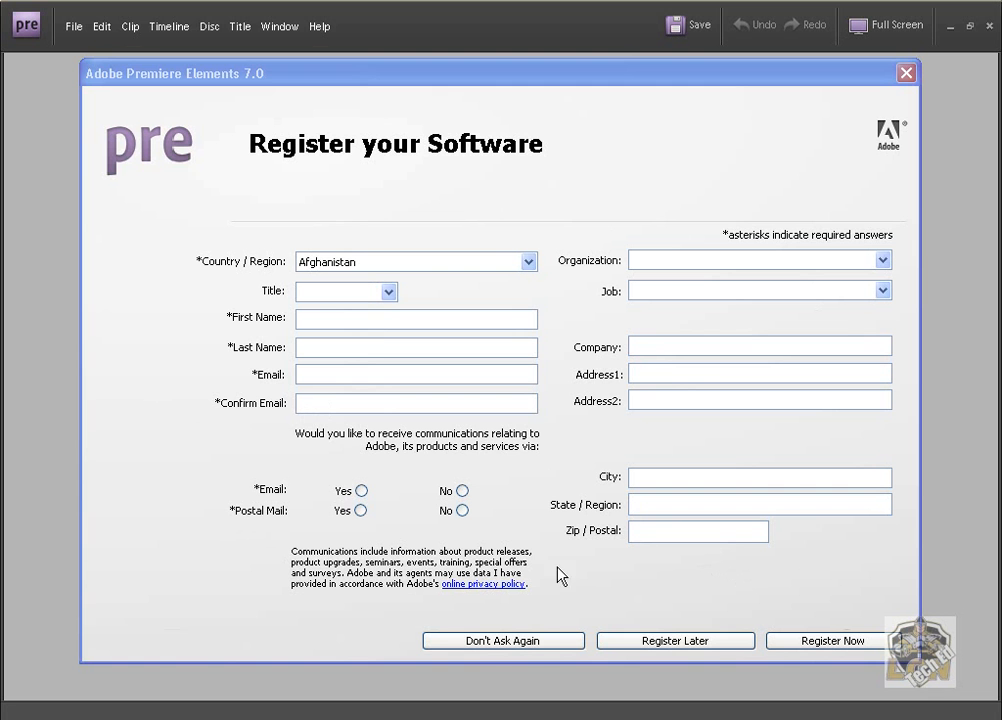
# Postpone the software registration and start a new project named New Video
pyautogui.click(688, 641)
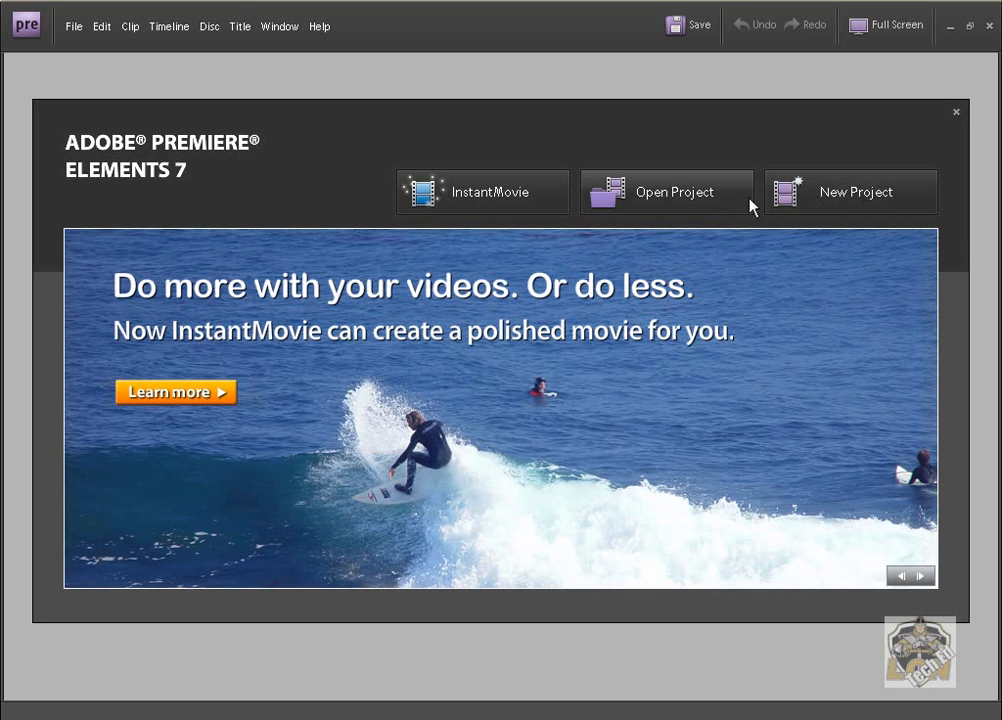
pyautogui.click(845, 203)
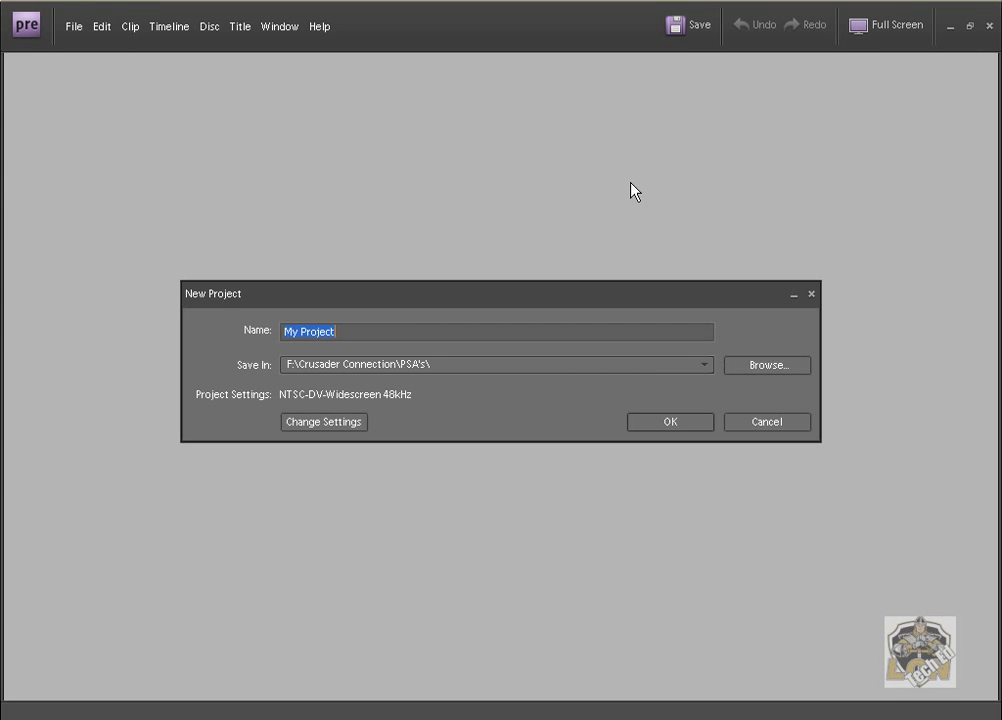
pyautogui.write('New Video')
# Set the new project's save location to the root of the V: network drive
pyautogui.click(753, 367)
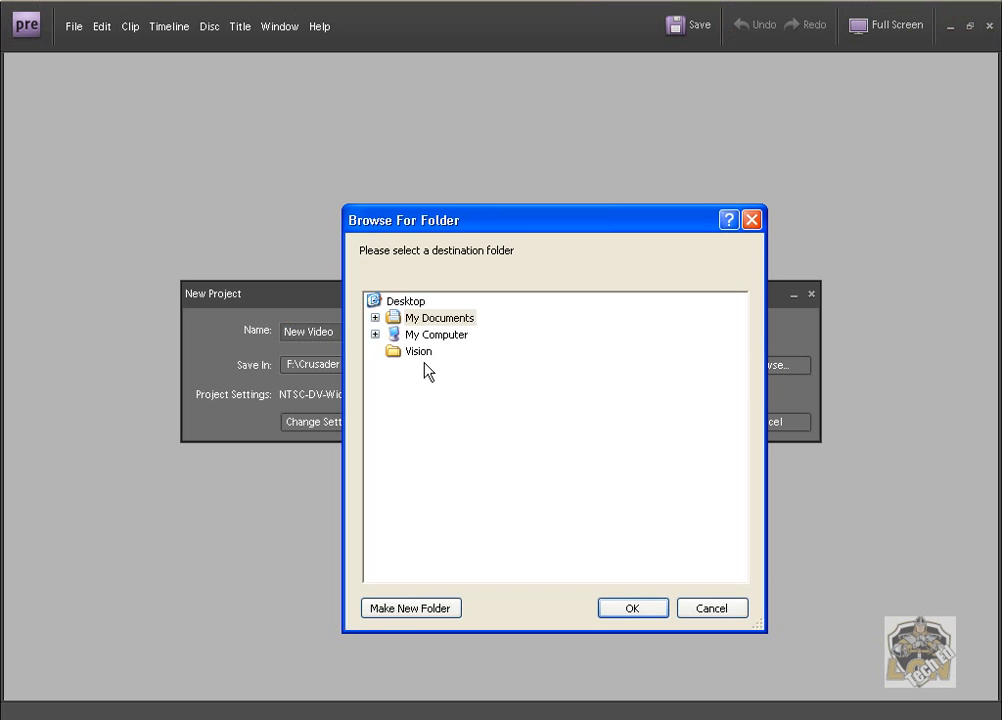
pyautogui.click(374, 335)
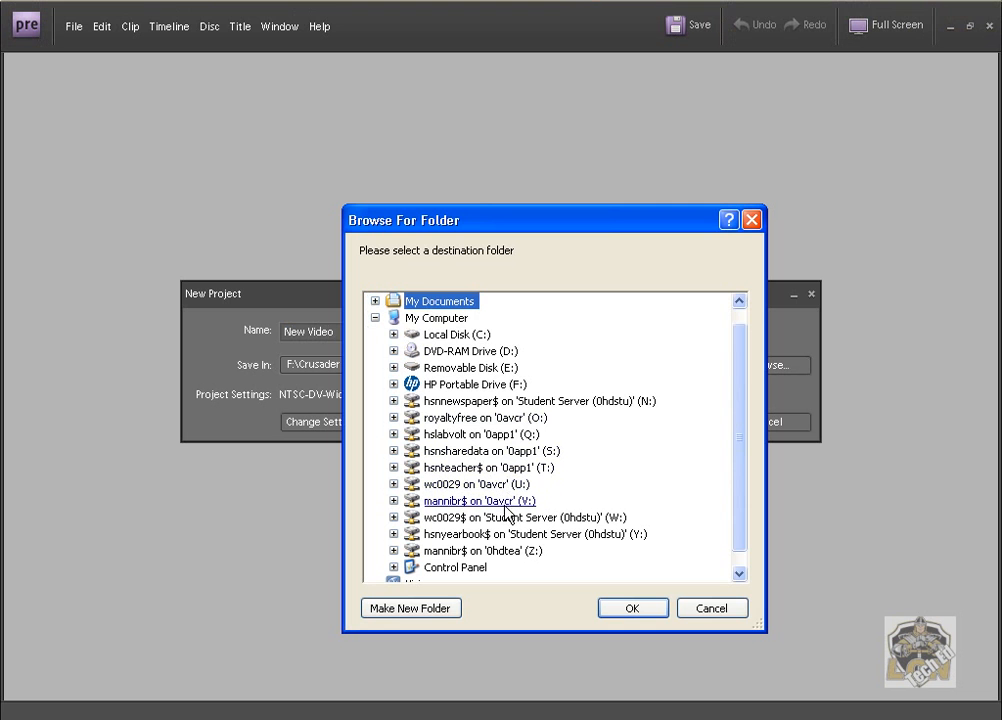
pyautogui.click(507, 505)
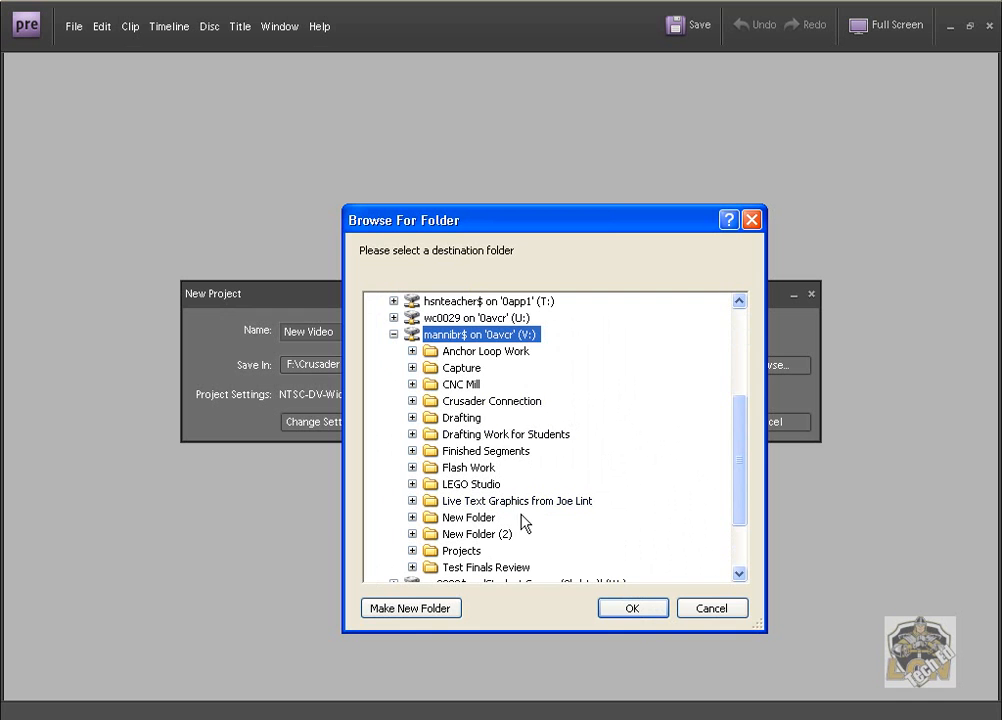
pyautogui.click(634, 609)
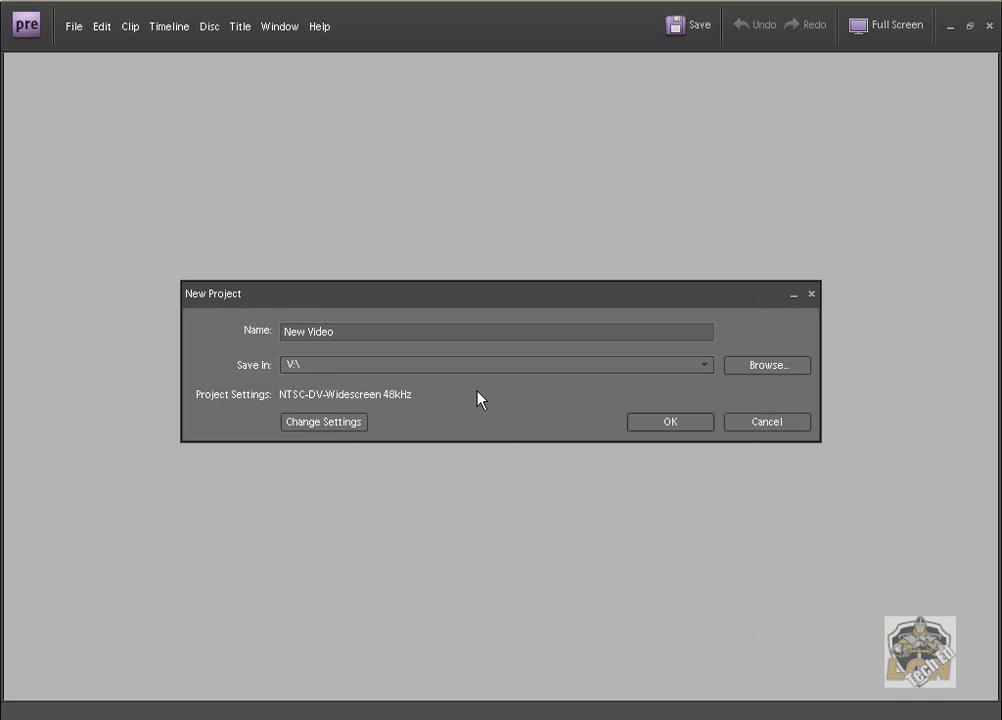
# Confirm the NTSC DV Widescreen 48kHz preset in the project settings and create the project
pyautogui.click(325, 421)
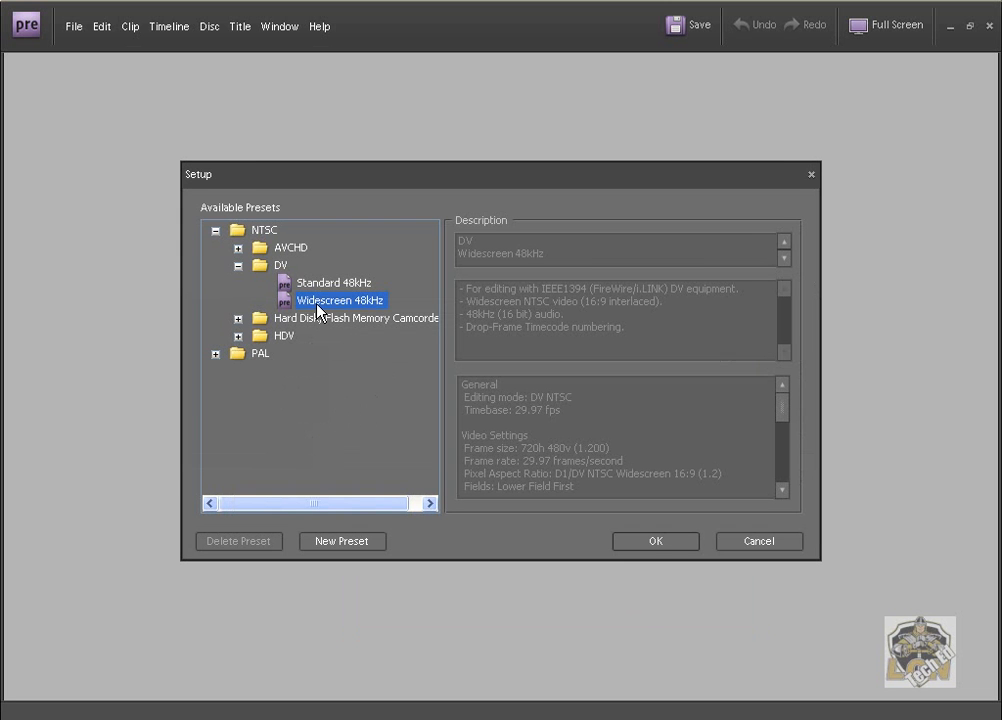
pyautogui.click(662, 543)
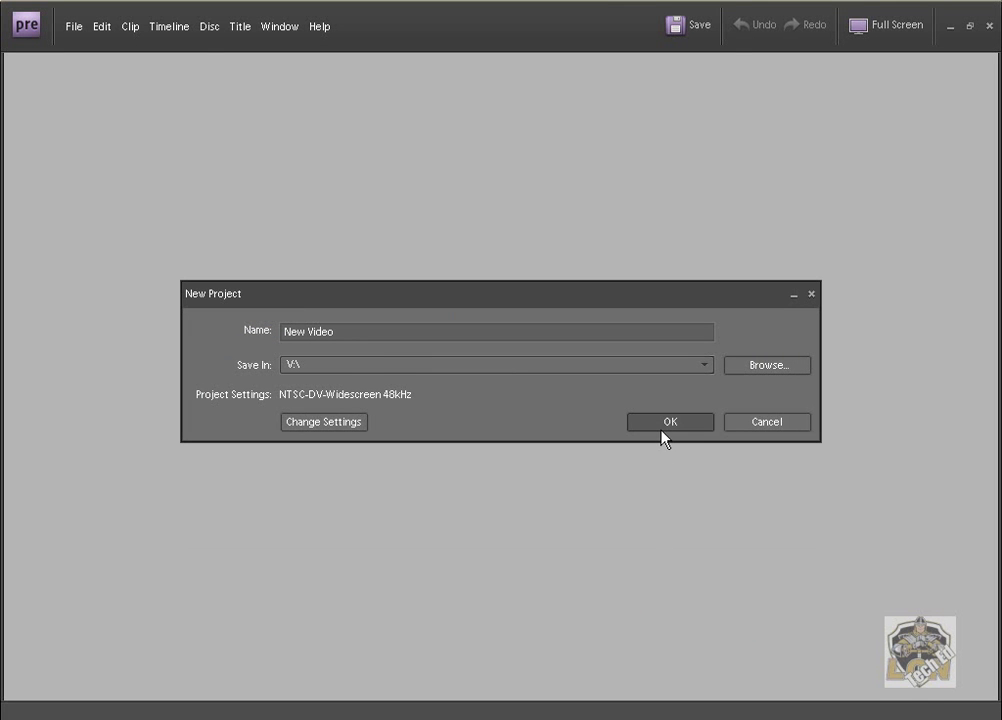
pyautogui.click(670, 424)
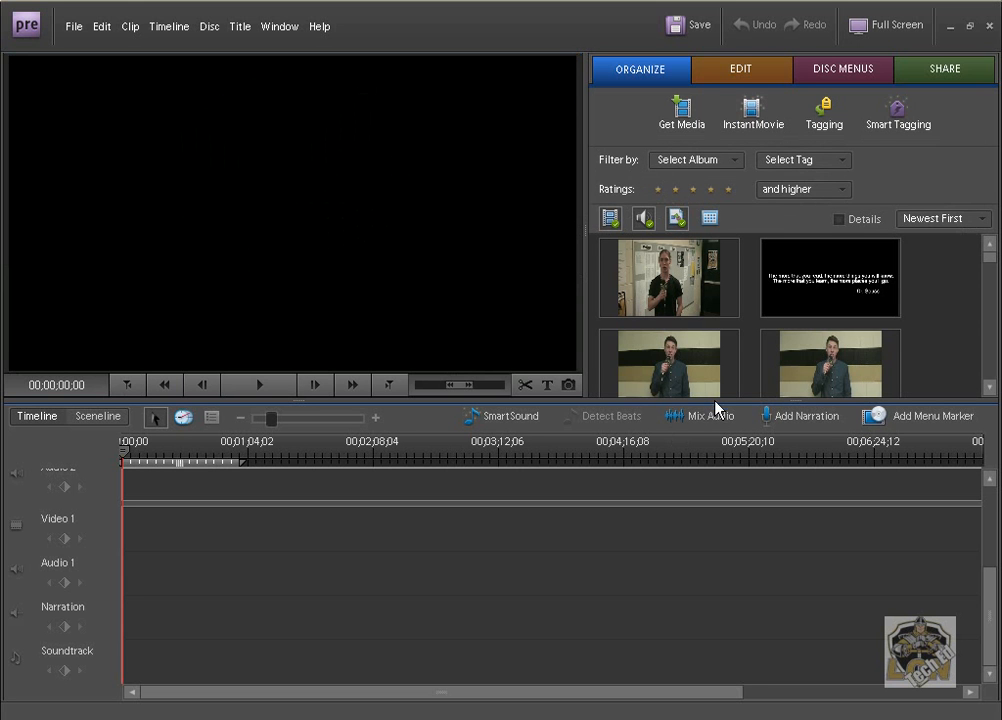
# Start importing media from PC files and browse the O: drive to StockVideoRoyaltyFree, Arts & Entertainment, SD Clips 1-26, DV AVI
pyautogui.click(682, 125)
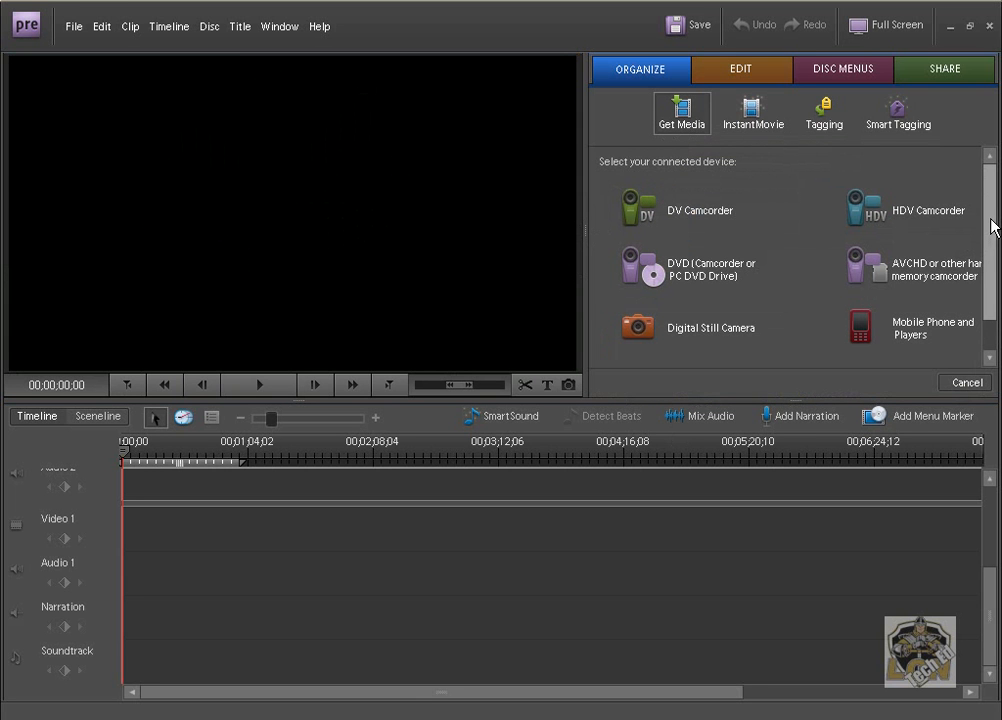
pyautogui.moveTo(992, 228); pyautogui.dragTo(991, 282)
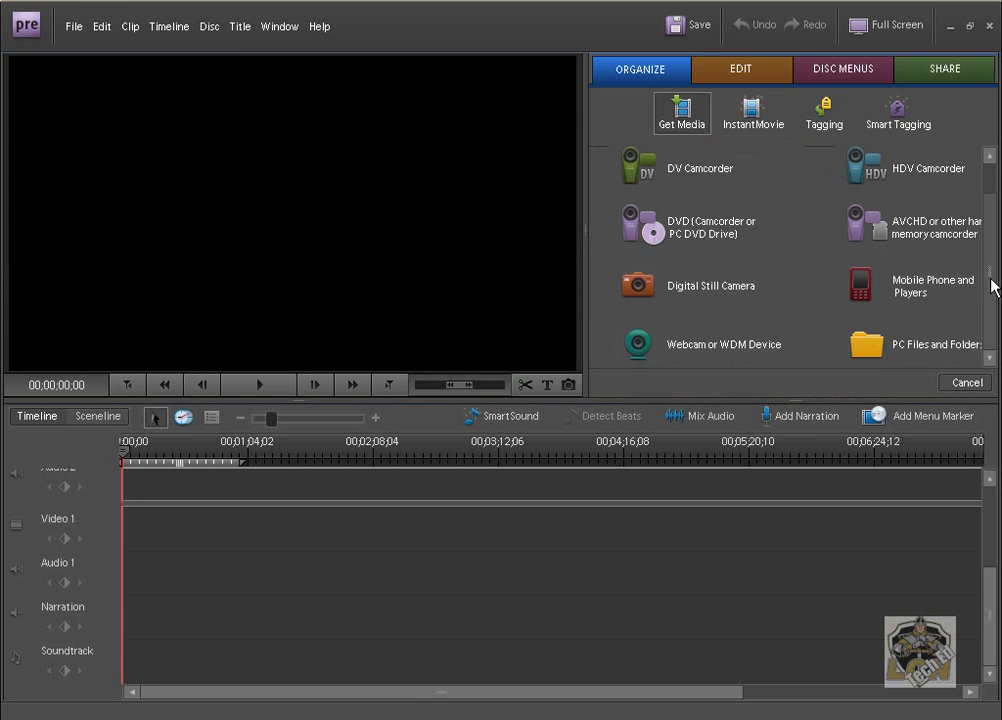
pyautogui.click(877, 352)
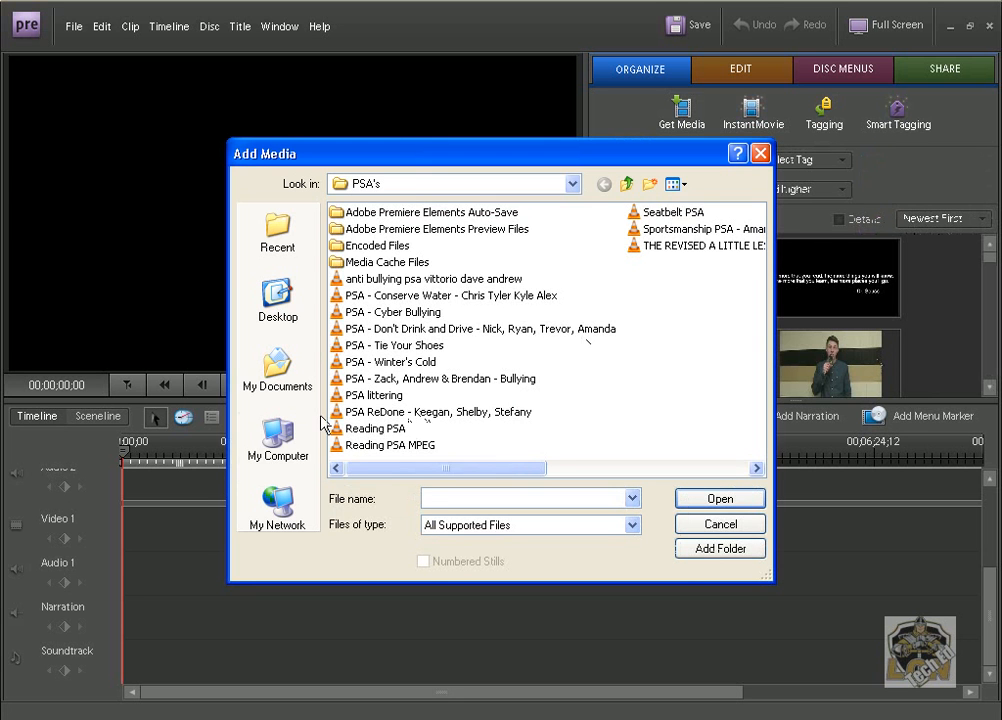
pyautogui.click(272, 440)
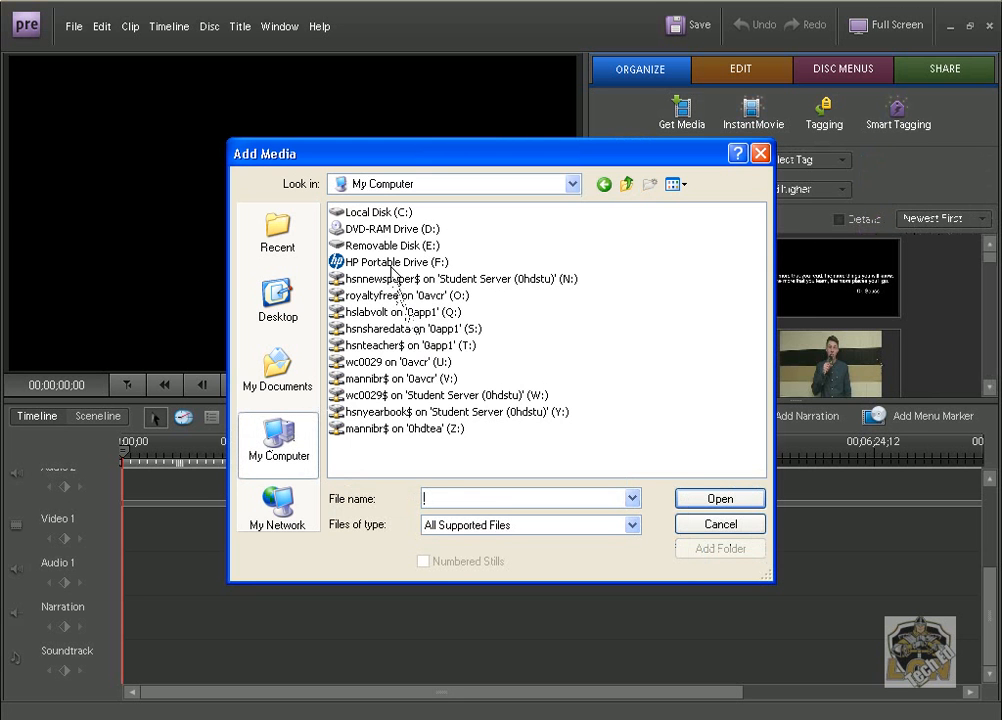
pyautogui.doubleClick(377, 296)
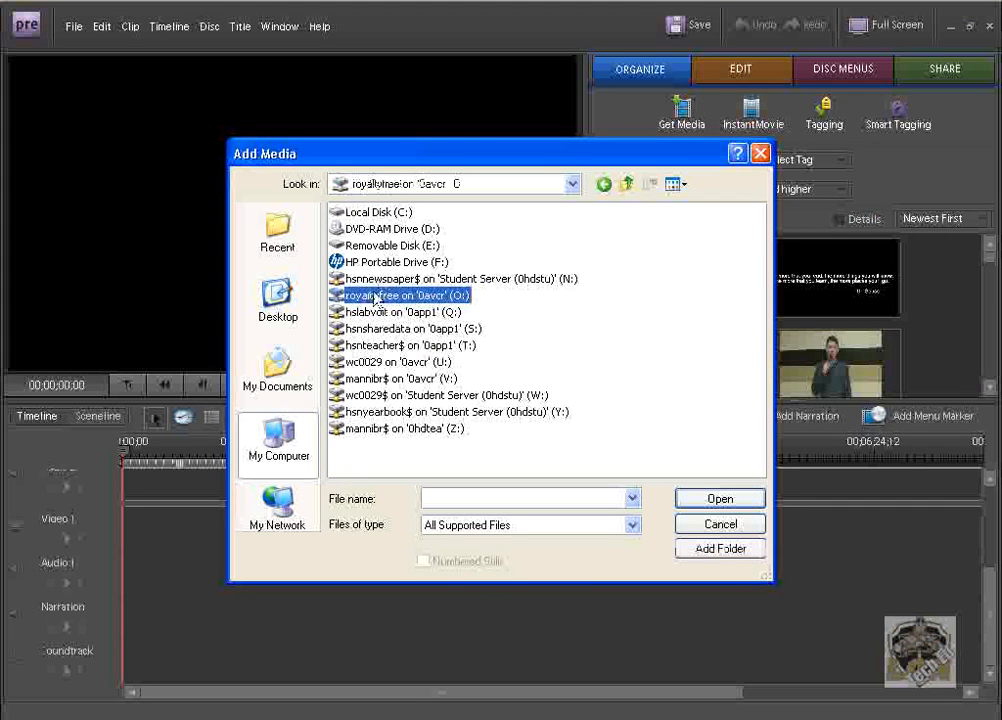
pyautogui.doubleClick(377, 246)
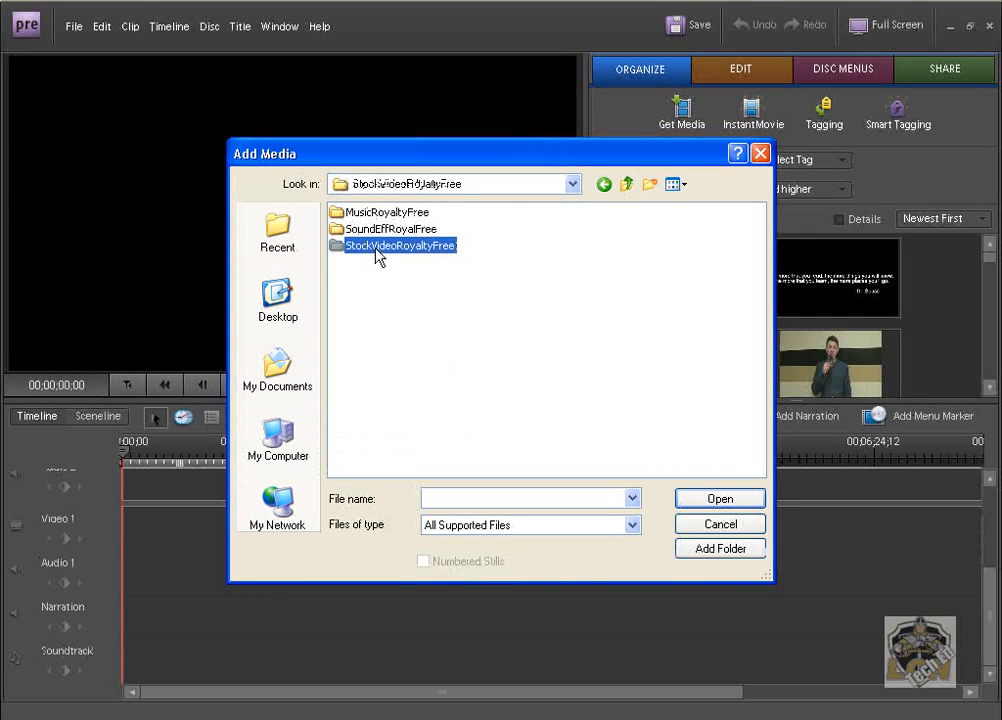
pyautogui.doubleClick(376, 232)
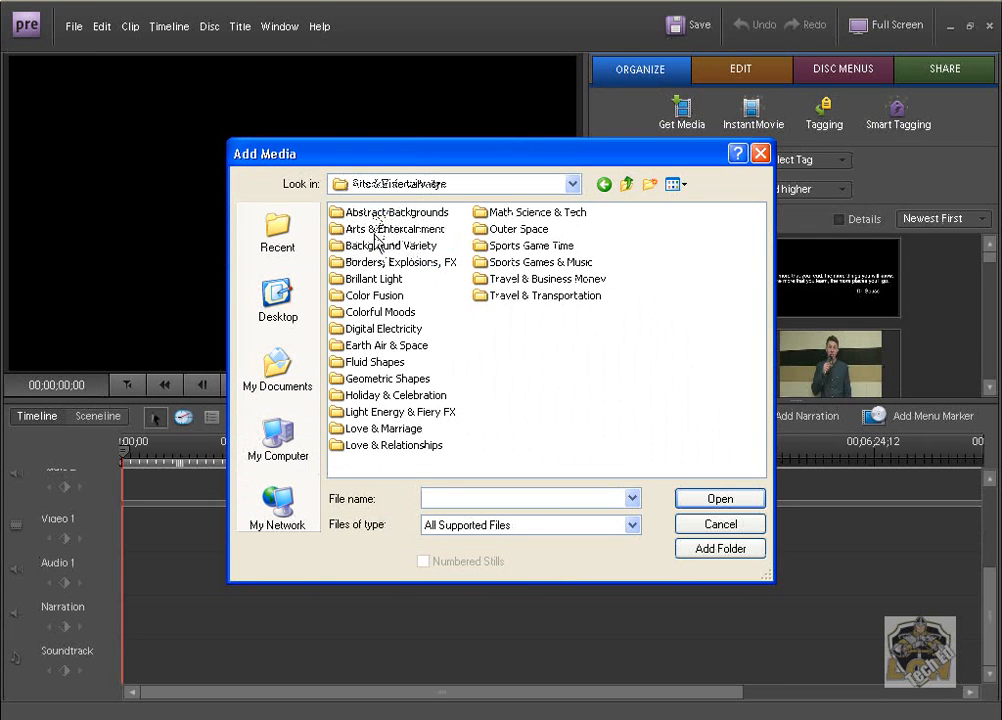
pyautogui.doubleClick(373, 231)
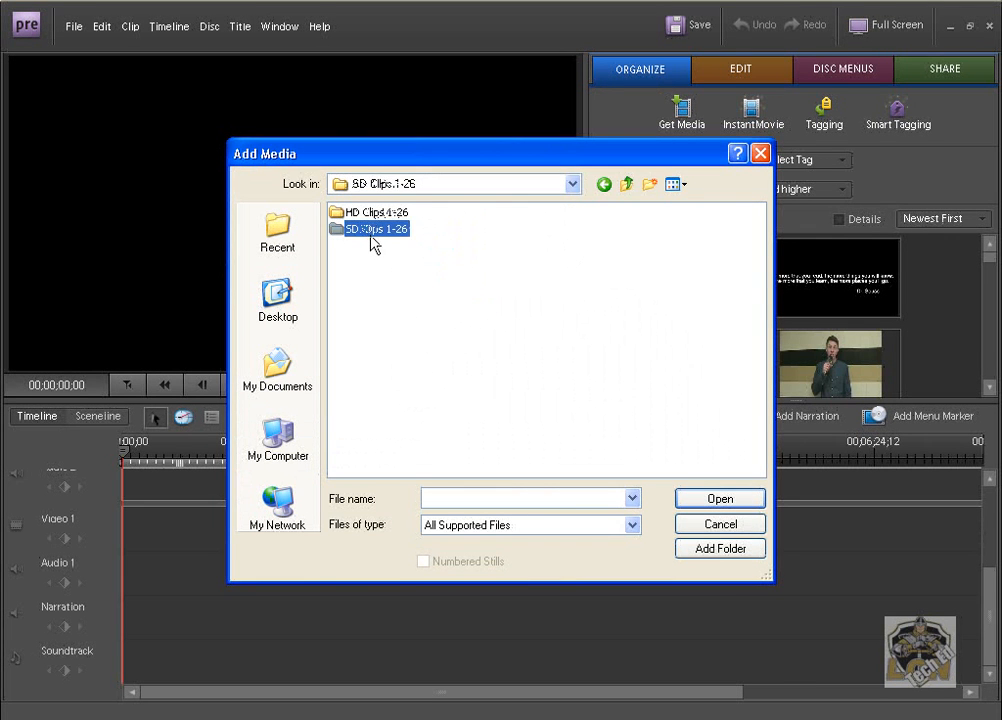
pyautogui.doubleClick(366, 213)
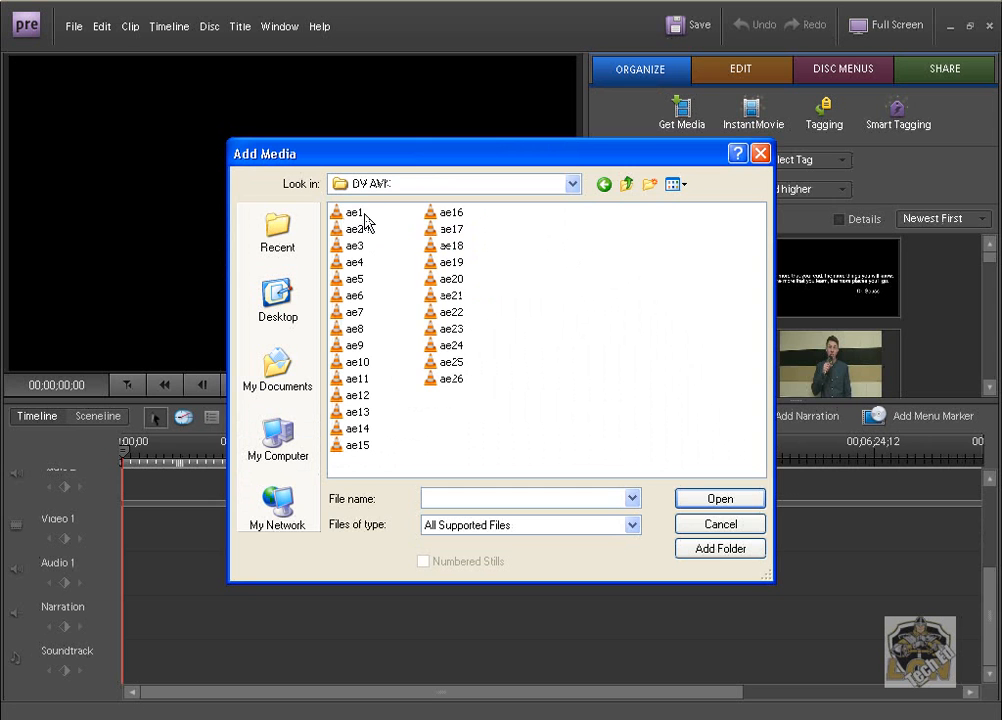
# Display the DV AVI folder's clips as thumbnails and import the ae4 clip
pyautogui.click(684, 188)
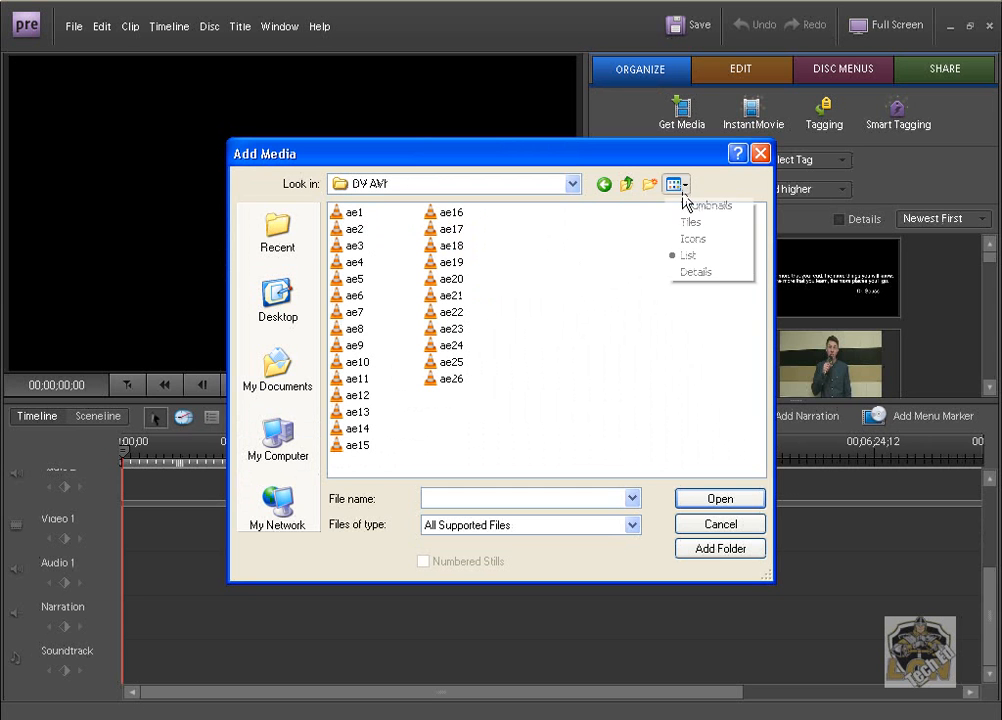
pyautogui.click(690, 221)
pyautogui.click(683, 188)
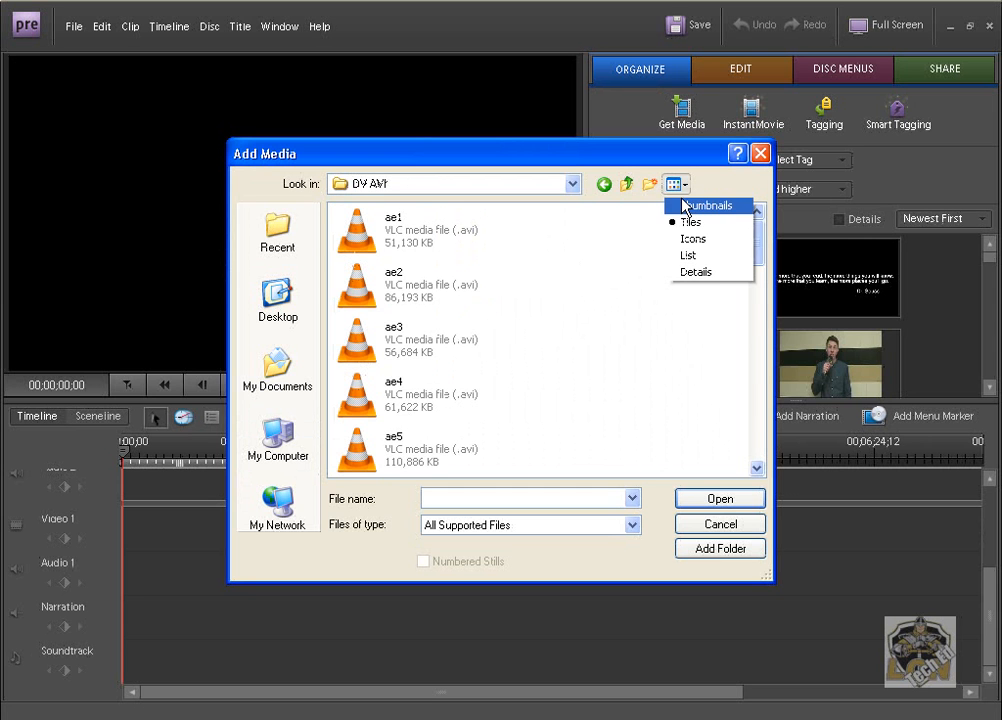
pyautogui.click(686, 206)
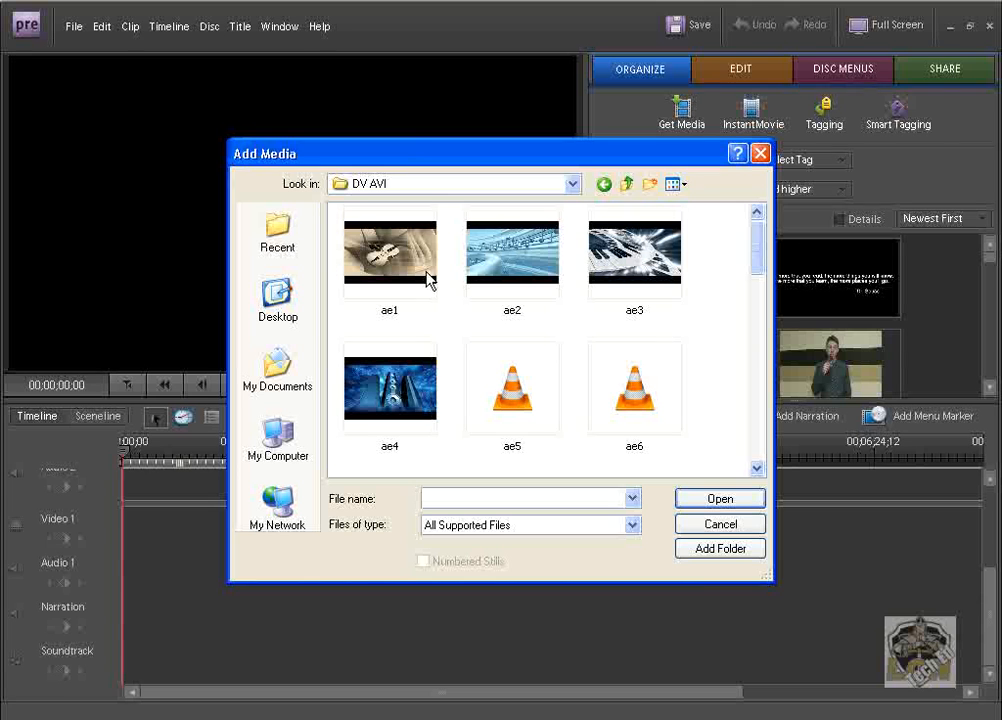
pyautogui.click(418, 385)
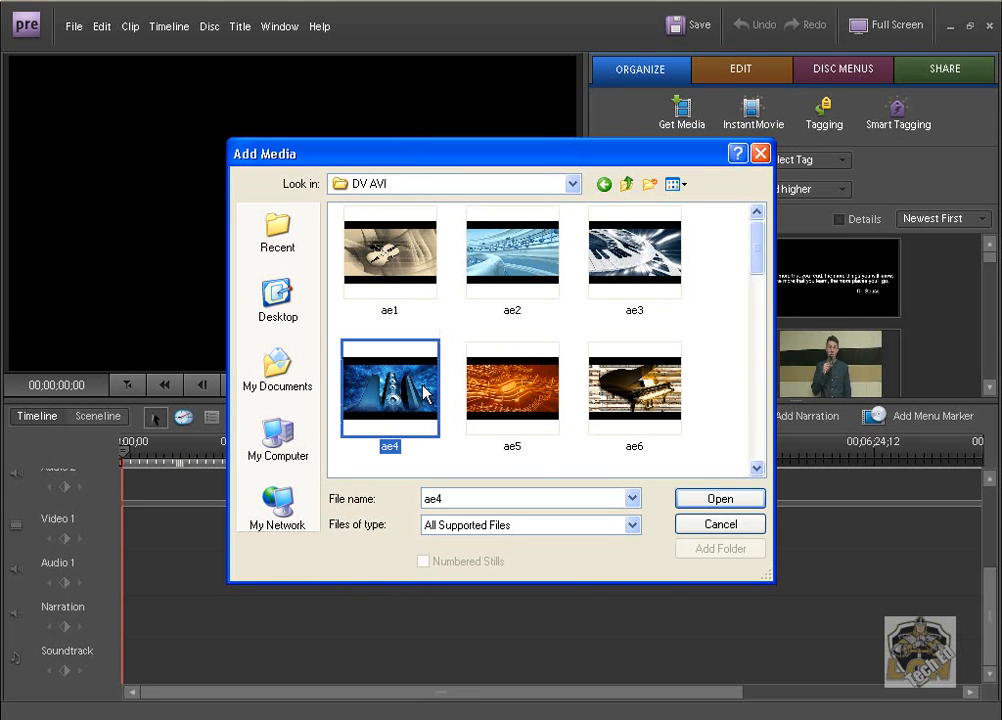
pyautogui.click(721, 500)
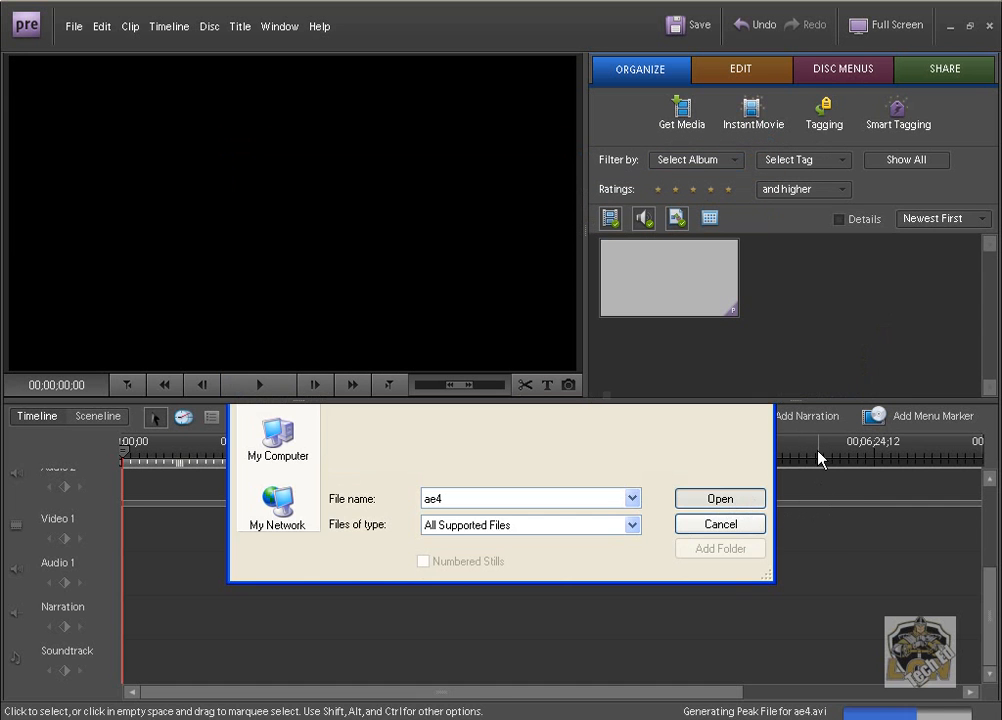
# Place the ae4 clip at the start of the Video 1 track and adjust the height of the timeline area
pyautogui.click(679, 299)
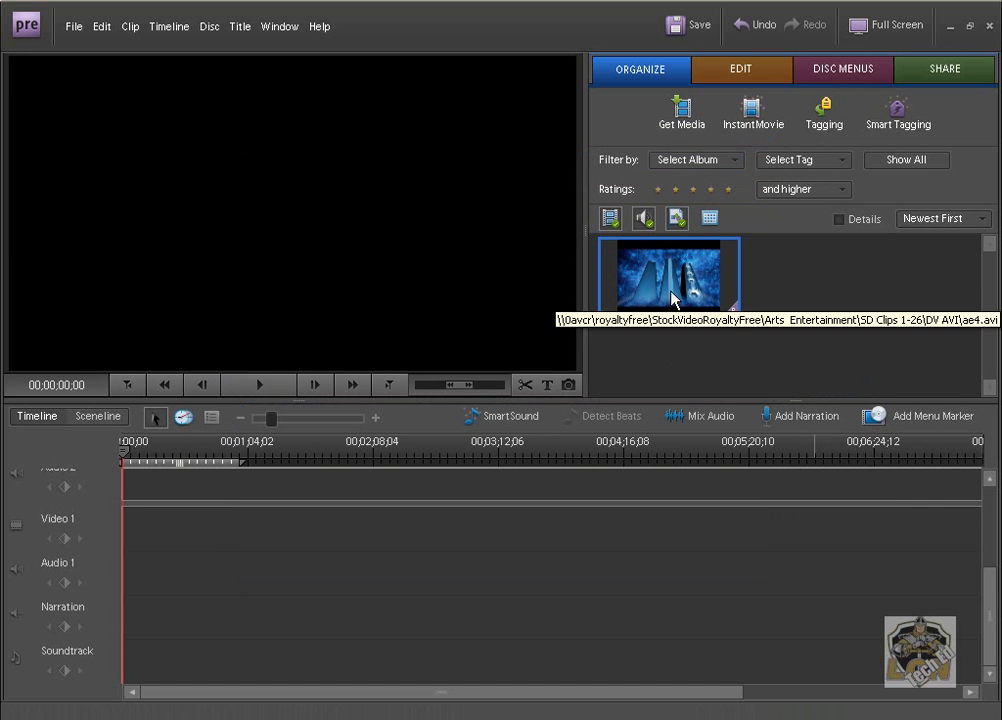
pyautogui.moveTo(481, 507); pyautogui.dragTo(120, 540)
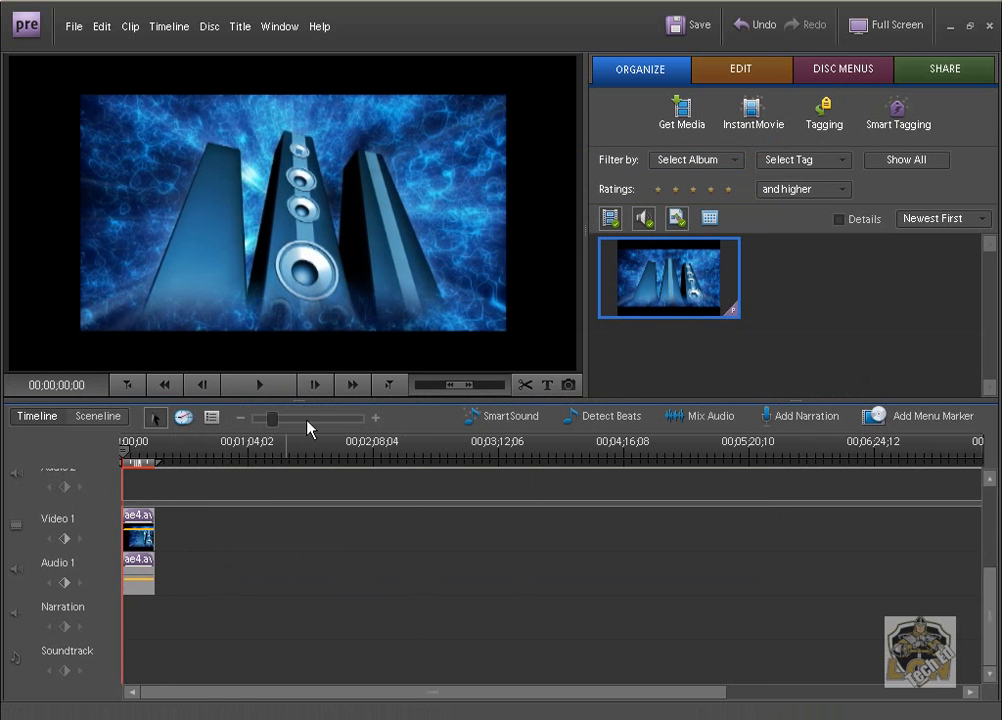
pyautogui.moveTo(290, 403); pyautogui.dragTo(292, 260)
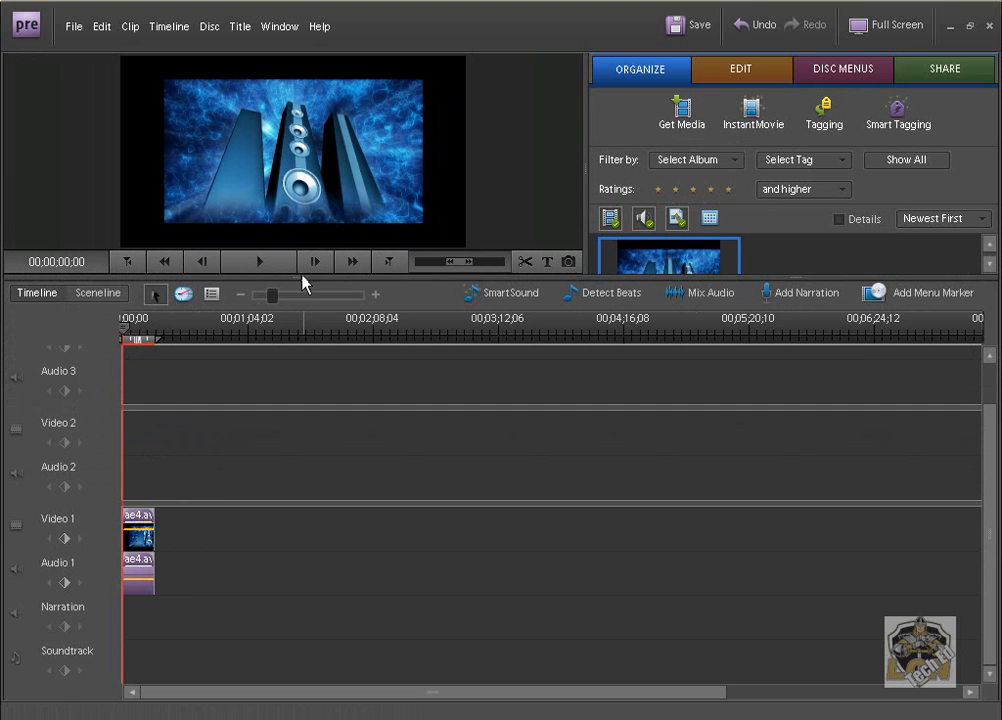
pyautogui.moveTo(301, 277); pyautogui.dragTo(289, 408)
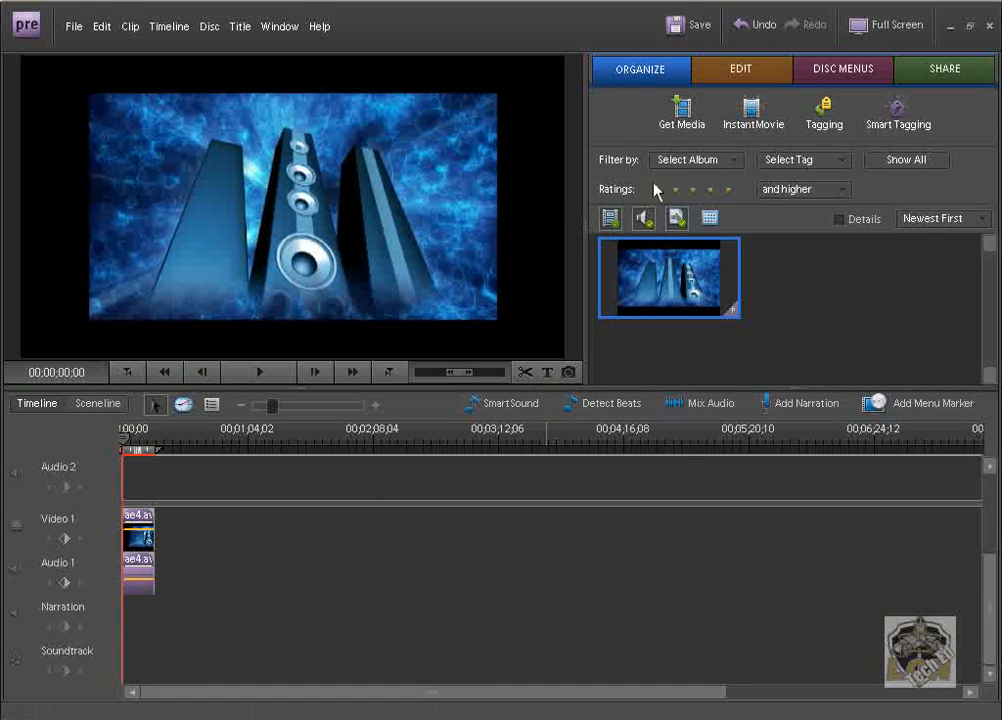
# Enlarge the media area to reach the PC files option and import the ae2 clip from the DV AVI folder
pyautogui.click(686, 118)
pyautogui.scroll(-1, 990, 340)
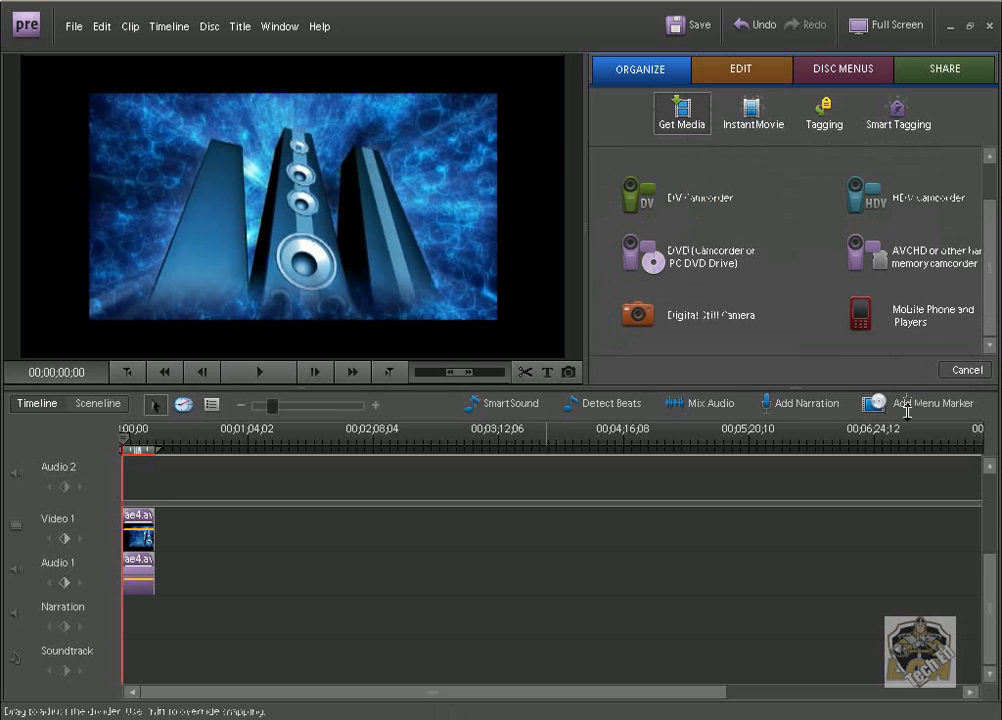
pyautogui.moveTo(907, 411)
pyautogui.mouseDown()
pyautogui.moveTo(906, 380)
pyautogui.moveTo(903, 432)
pyautogui.mouseUp()
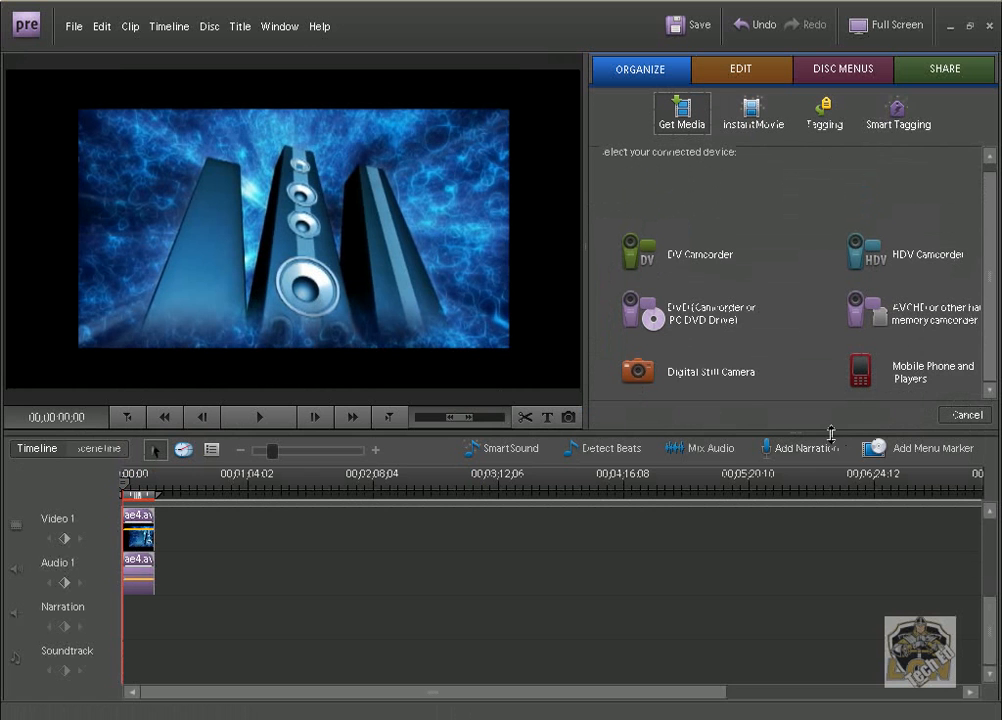
pyautogui.moveTo(830, 434); pyautogui.dragTo(830, 488)
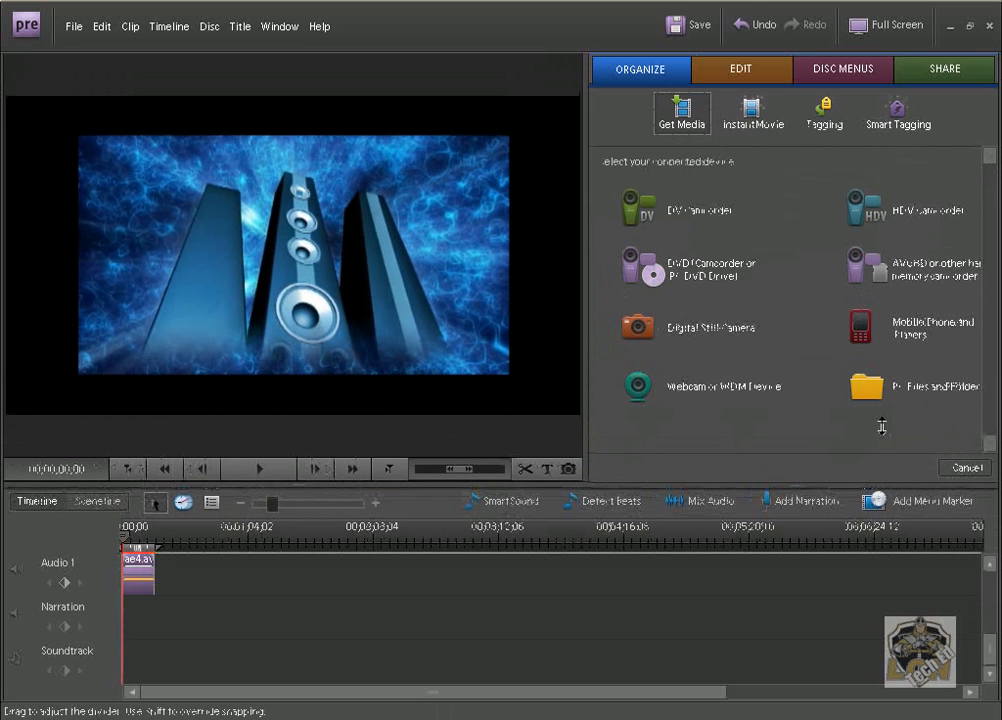
pyautogui.click(878, 400)
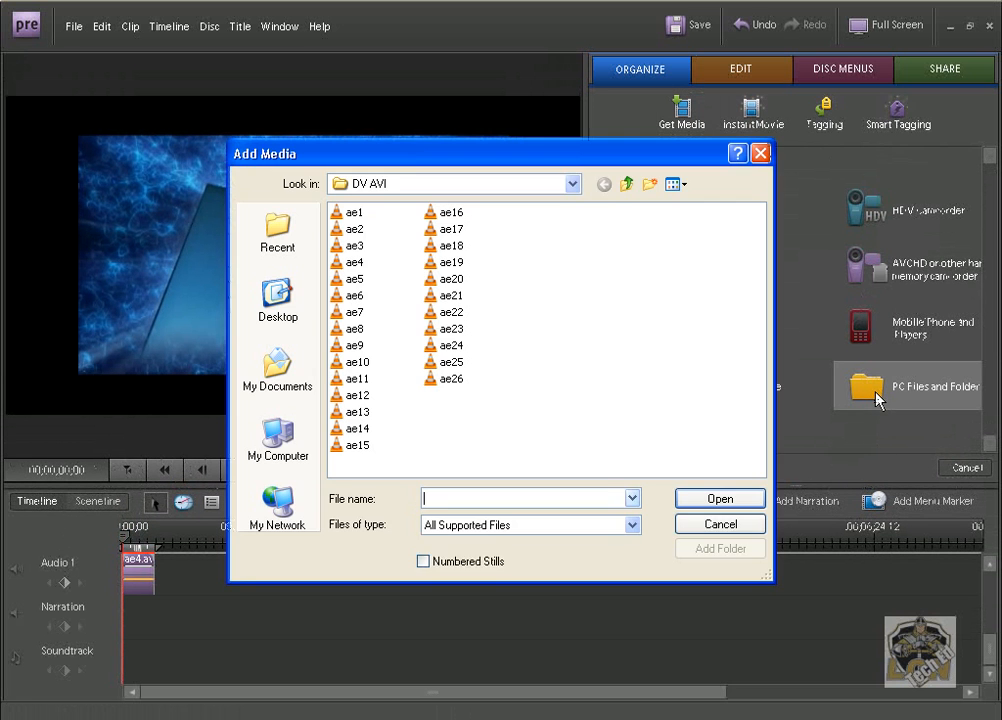
pyautogui.click(357, 231)
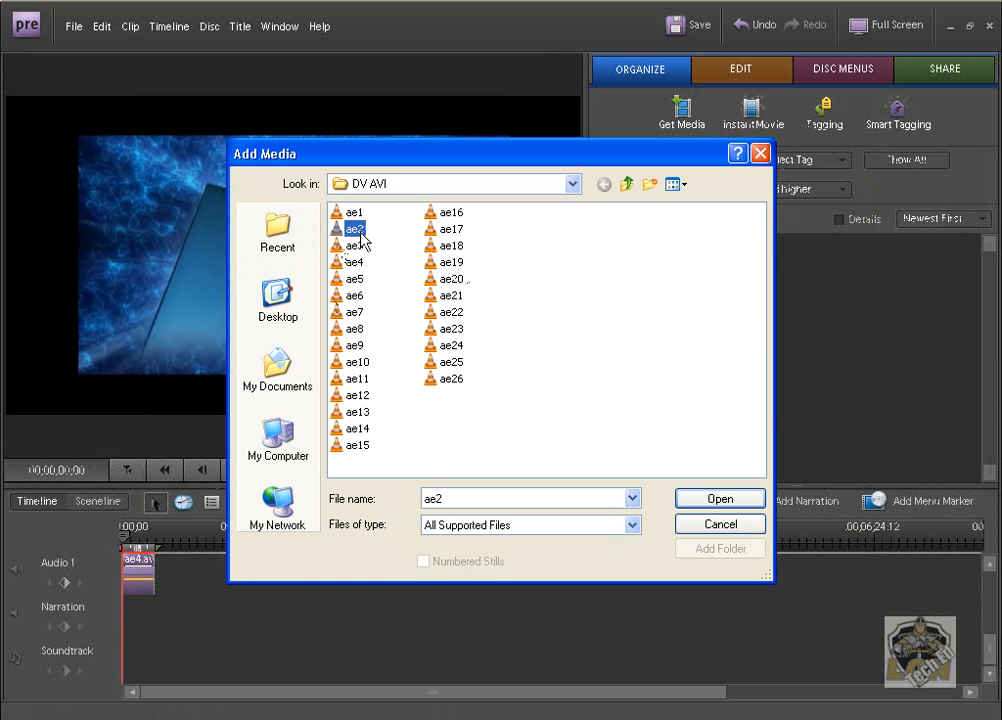
pyautogui.click(729, 510)
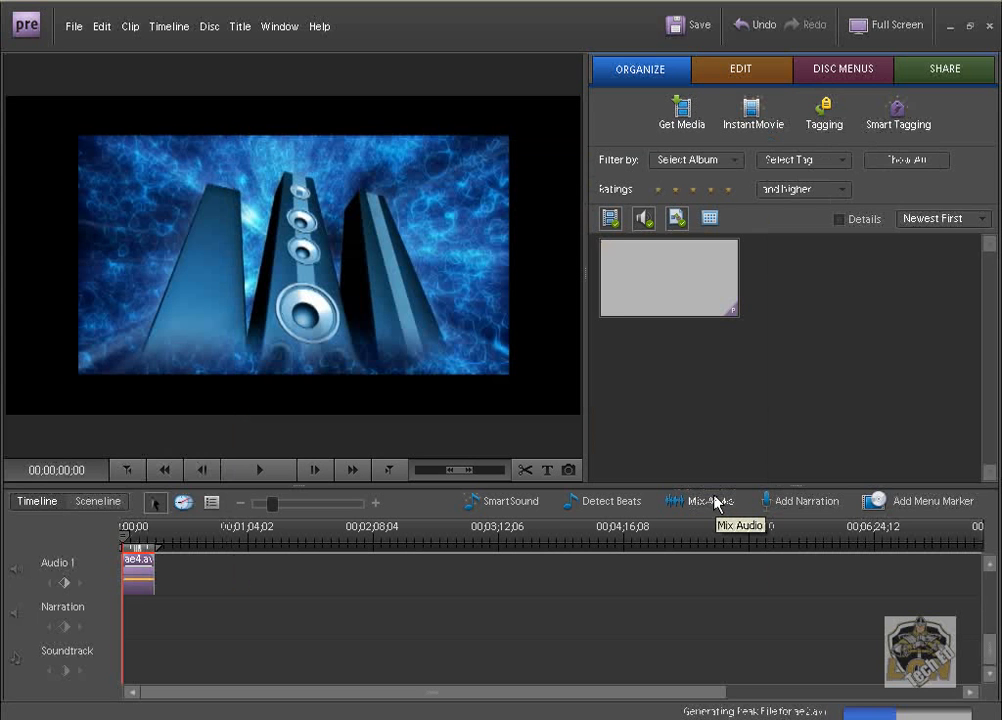
# Enlarge the timeline area and place the ae2 clip on the Video 2 track right after ae4's end, declining Videomerge
pyautogui.moveTo(688, 492); pyautogui.dragTo(682, 403)
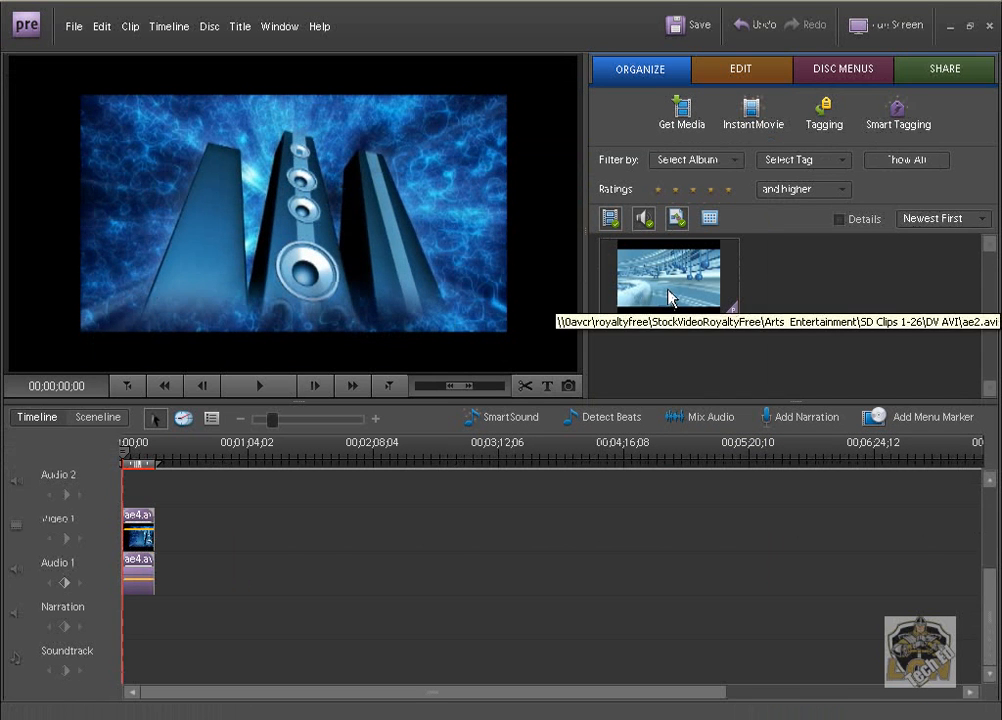
pyautogui.moveTo(668, 298); pyautogui.dragTo(168, 483)
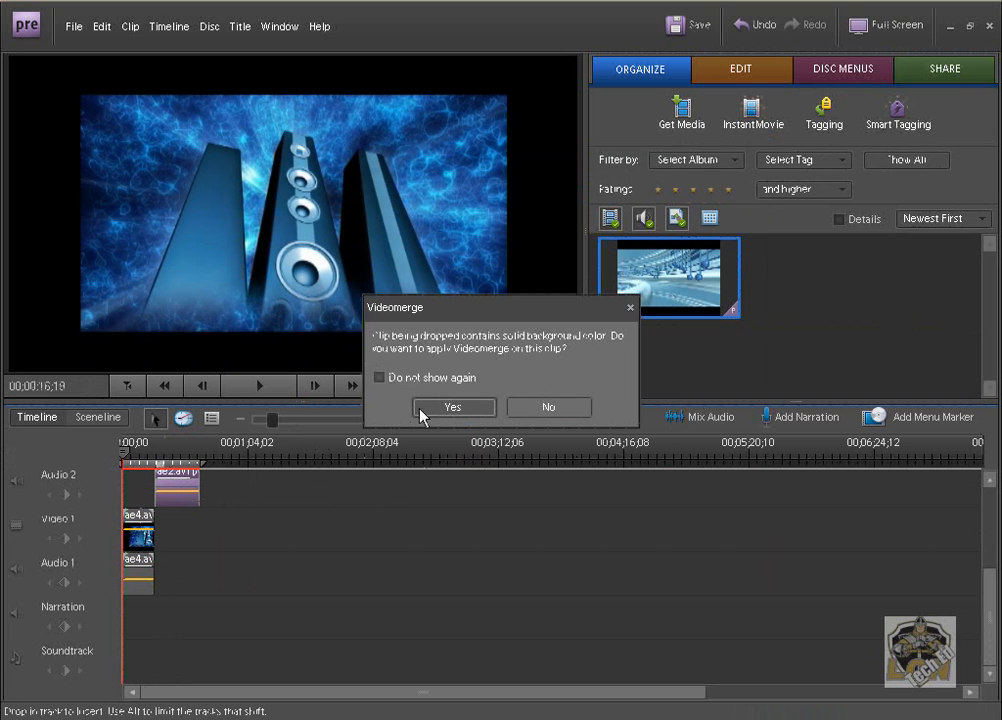
pyautogui.click(540, 408)
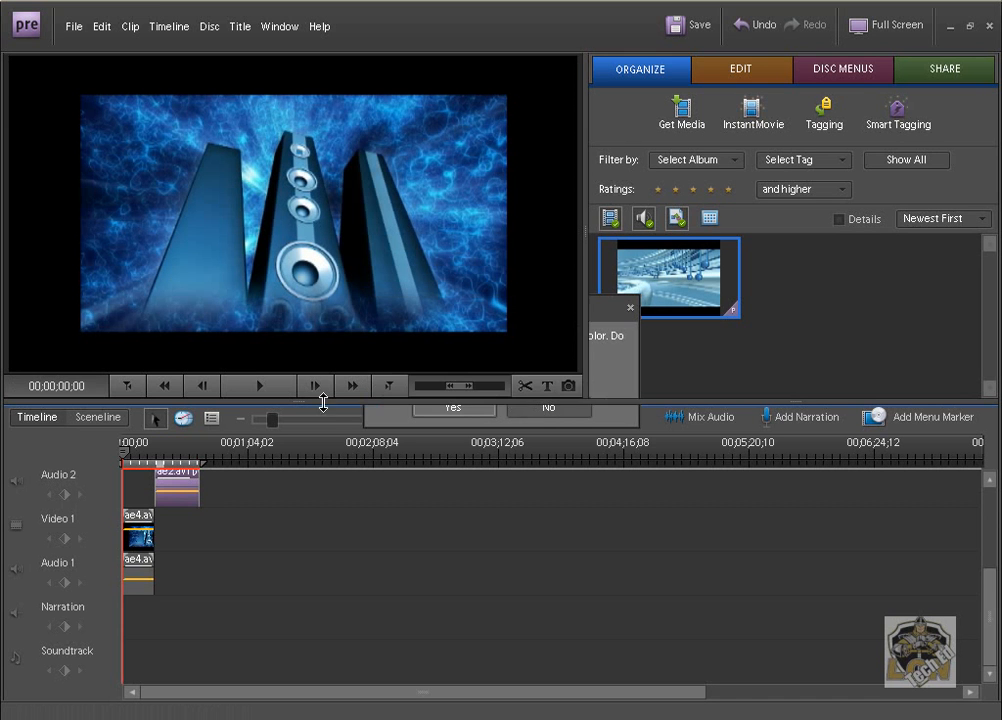
# Give the timeline more height, go to 00;00;26;14, and shrink the ae2 picture into the upper-right part of the frame
pyautogui.moveTo(298, 401); pyautogui.dragTo(298, 309)
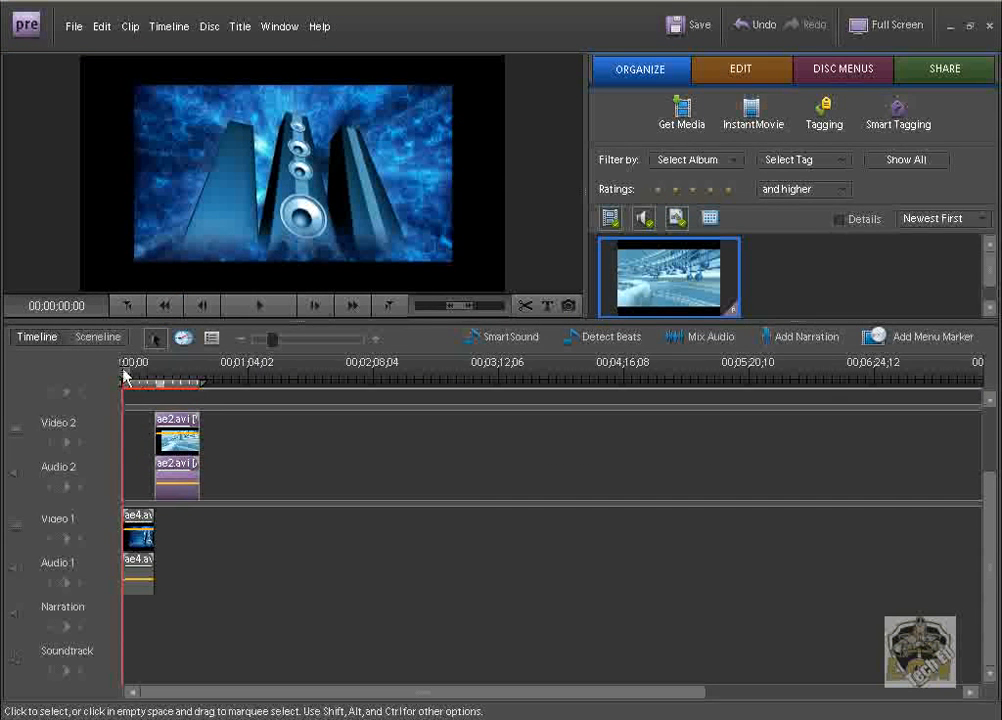
pyautogui.moveTo(134, 377); pyautogui.dragTo(174, 375)
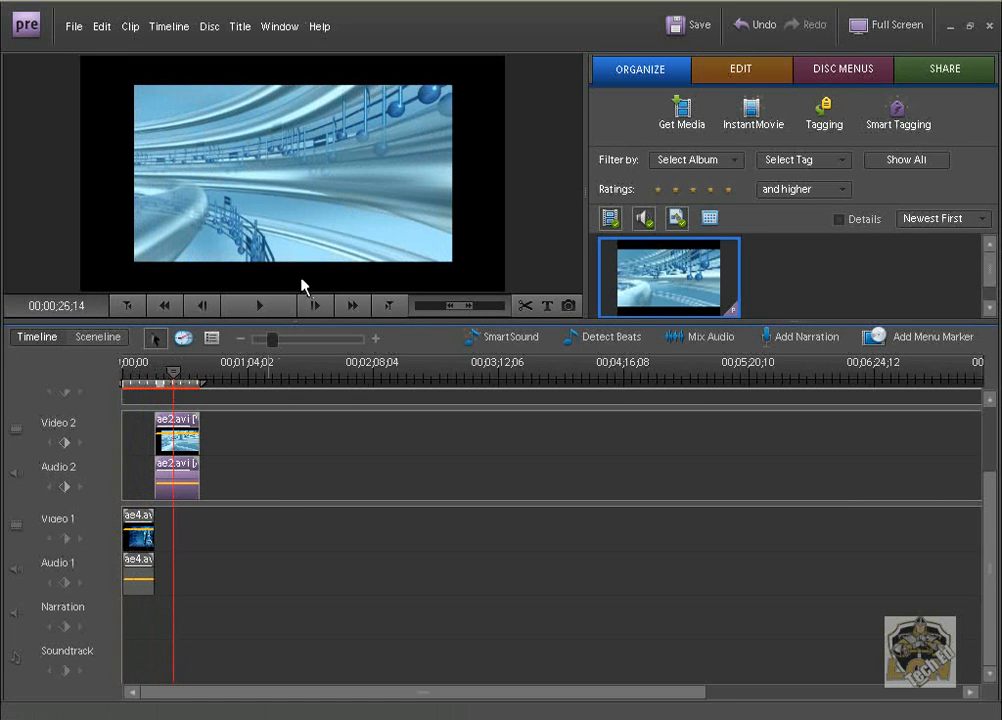
pyautogui.click(294, 229)
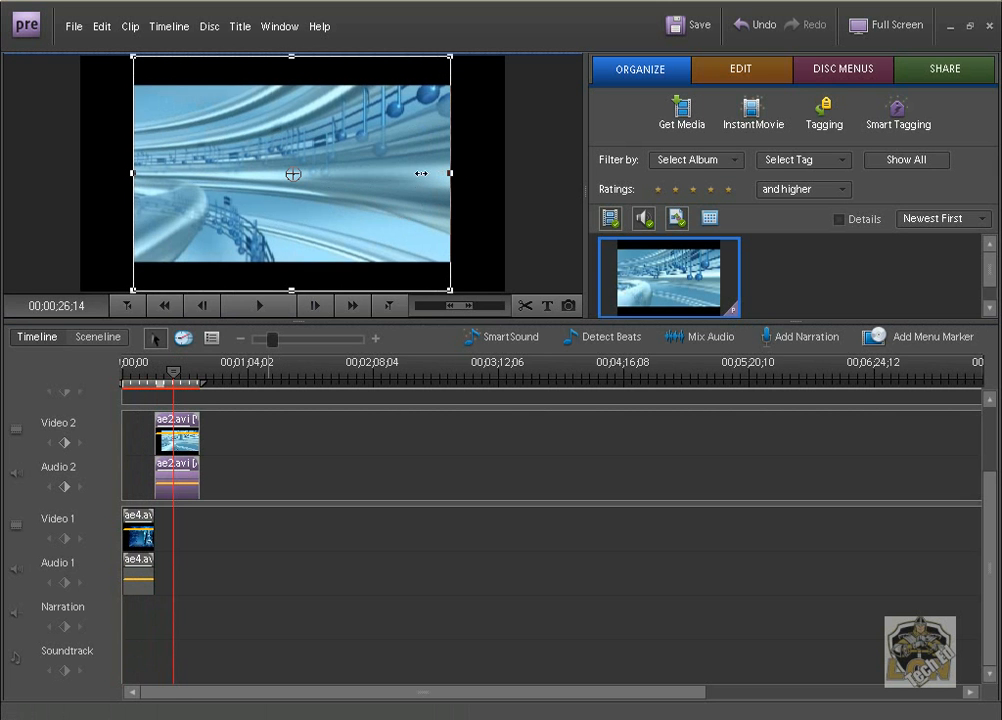
pyautogui.moveTo(421, 173); pyautogui.dragTo(406, 148)
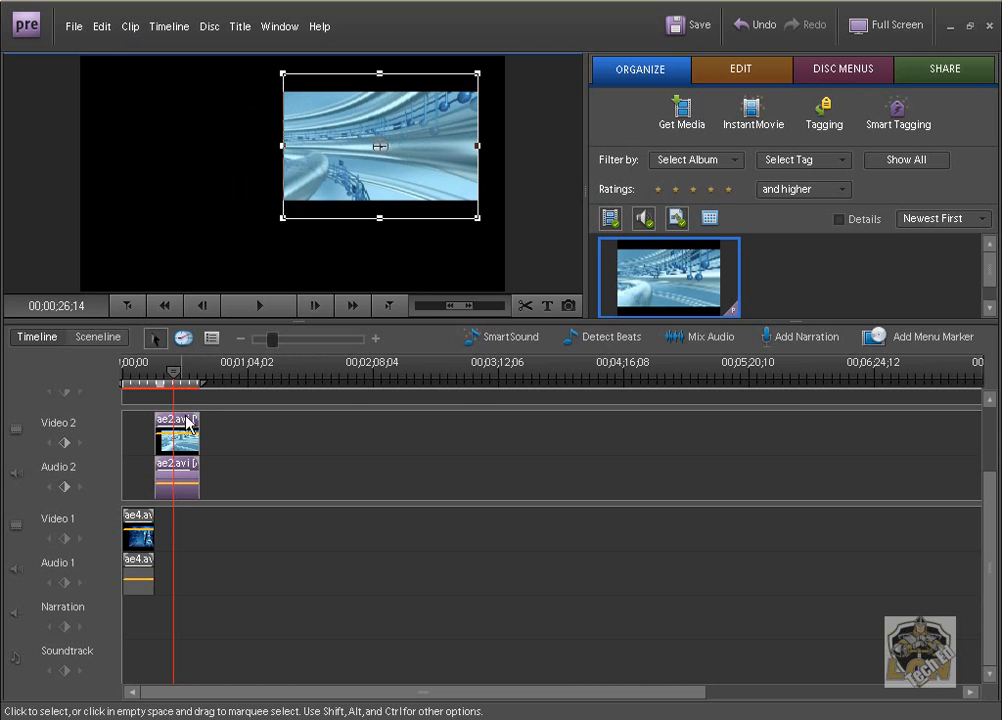
# Shift the ae2 clip earlier on Video 2 so it overlaps the end of ae4, and play back the overlap
pyautogui.click(233, 438)
pyautogui.moveTo(188, 424); pyautogui.dragTo(165, 422)
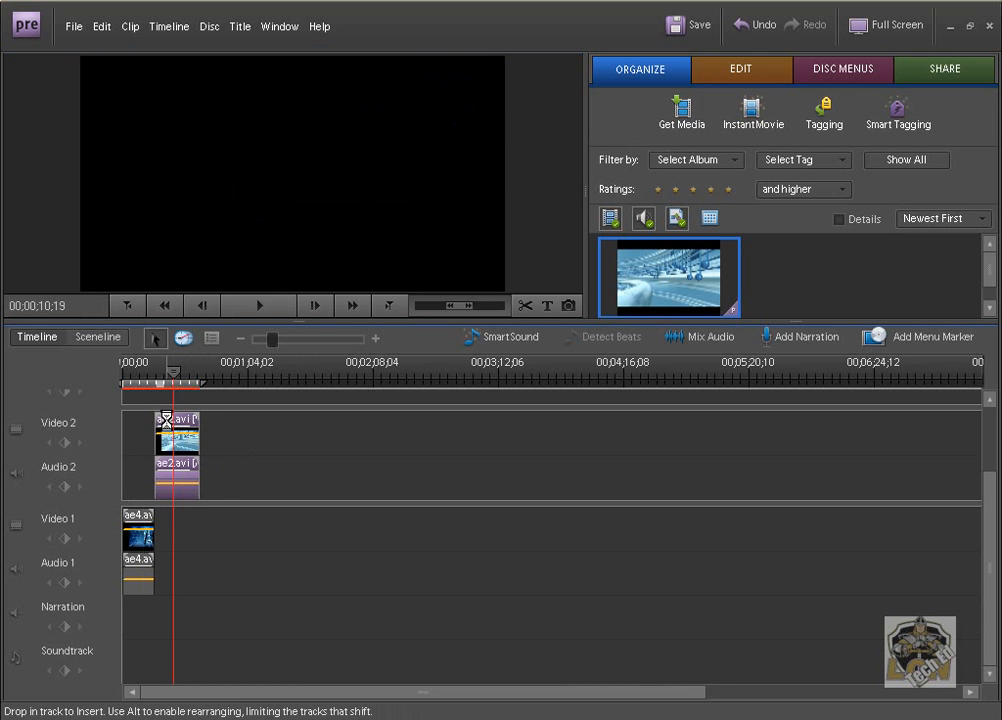
pyautogui.click(135, 385)
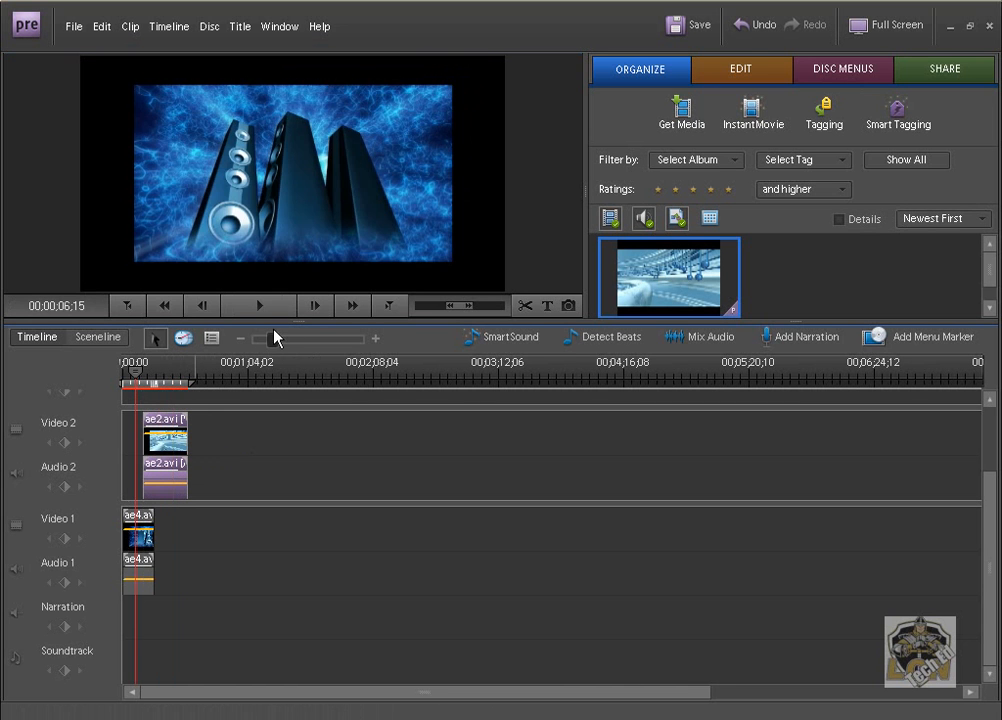
pyautogui.click(262, 310)
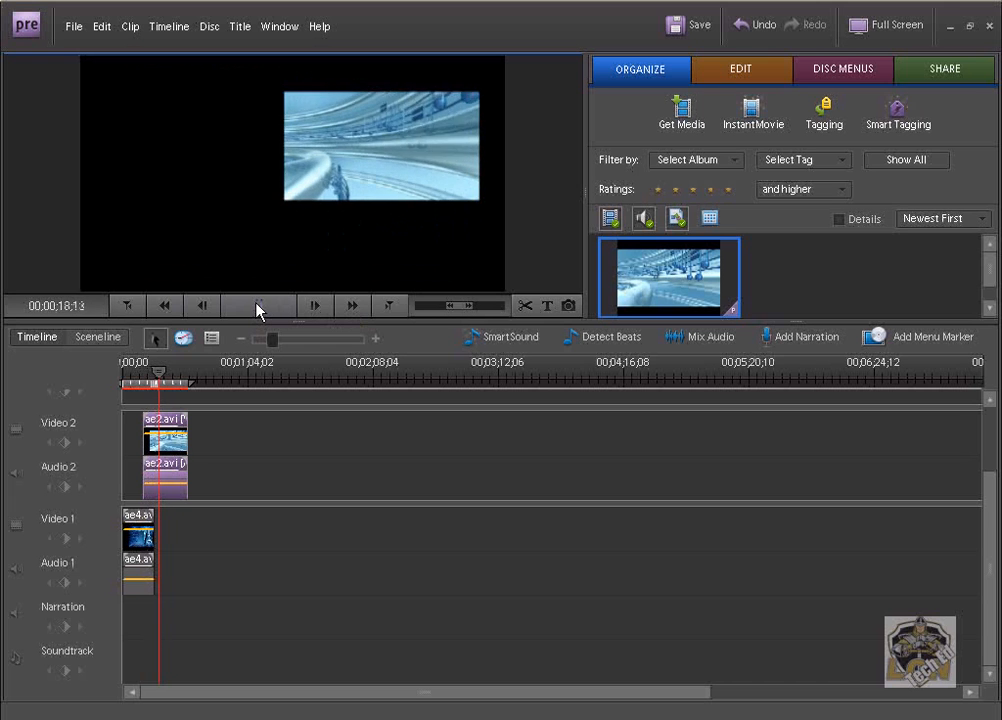
pyautogui.click(257, 308)
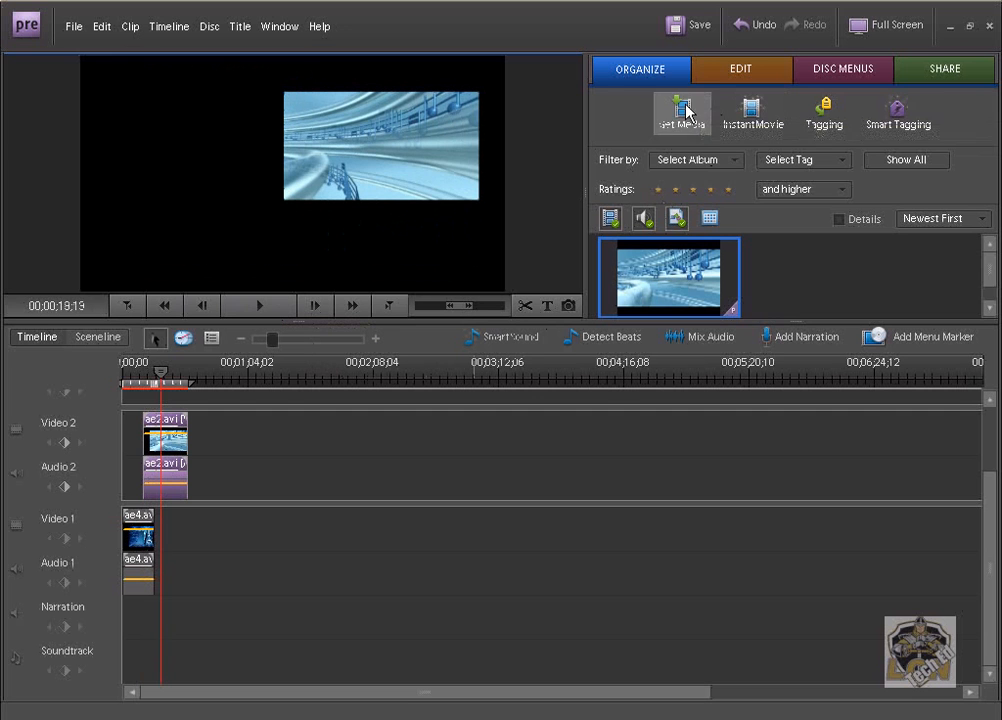
# Apply the Flip Over video transition from 3D Motion to the start of the ae2 clip on Video 2
pyautogui.click(742, 70)
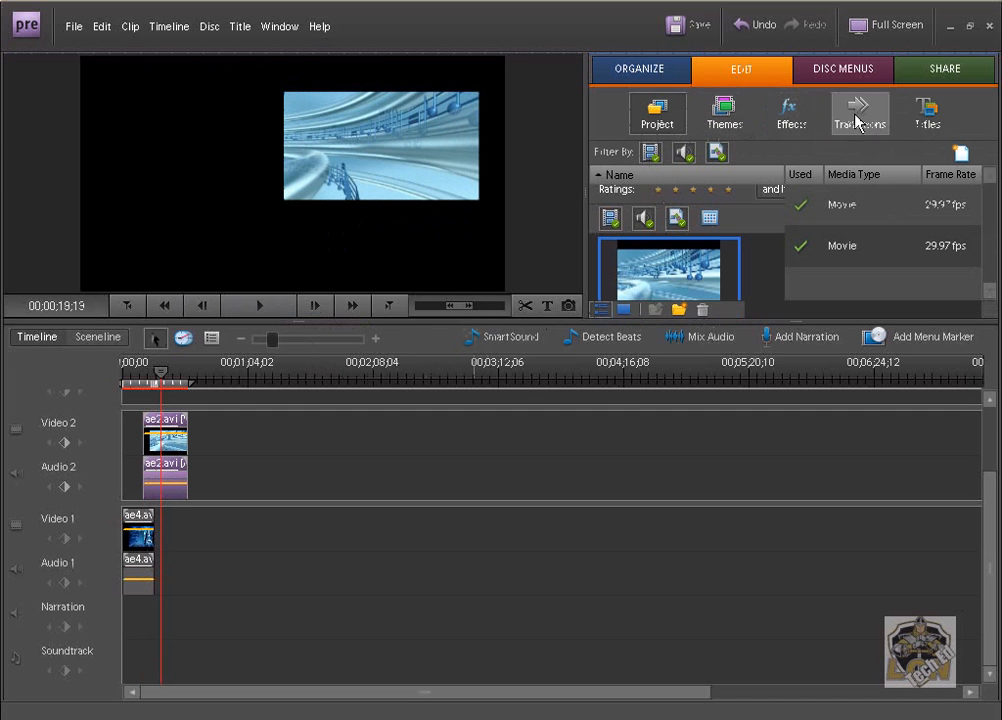
pyautogui.click(858, 112)
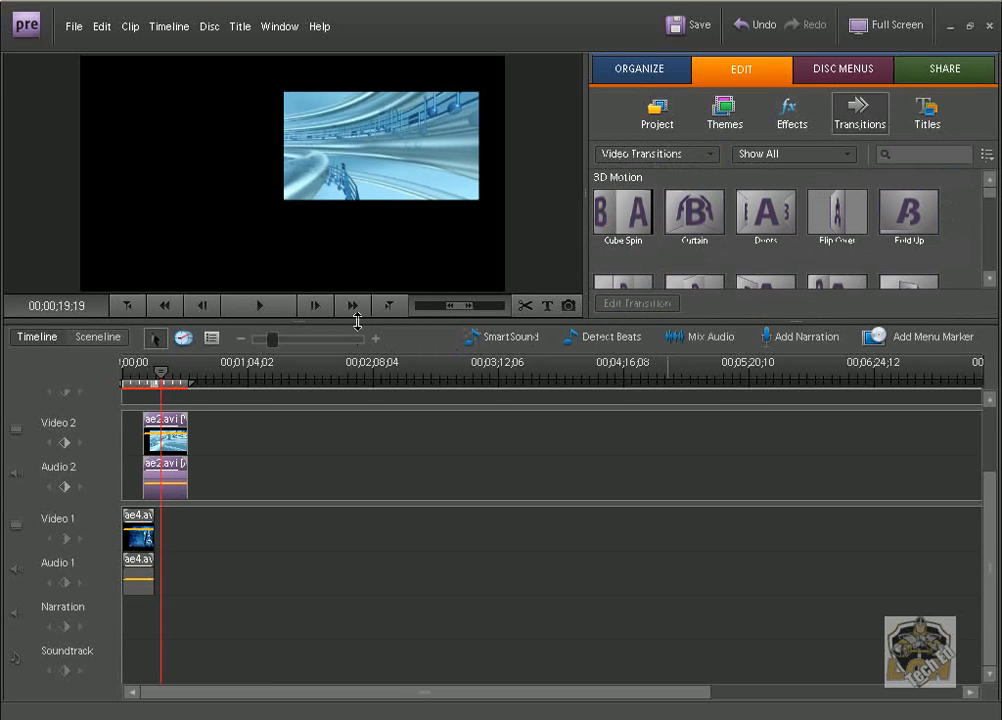
pyautogui.moveTo(357, 330); pyautogui.dragTo(357, 347)
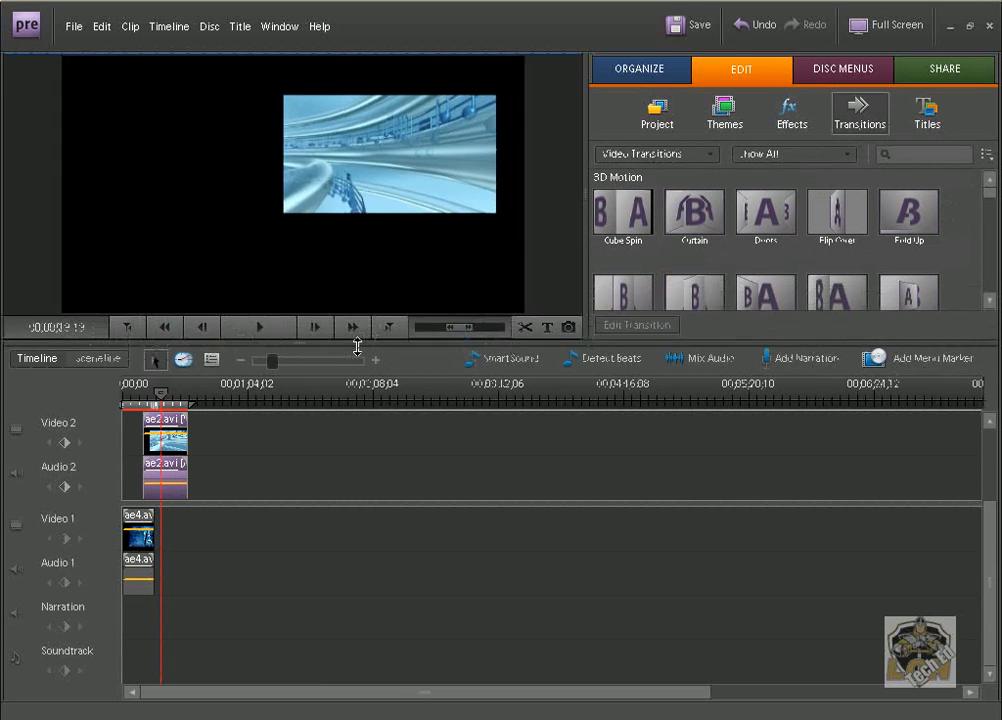
pyautogui.click(840, 214)
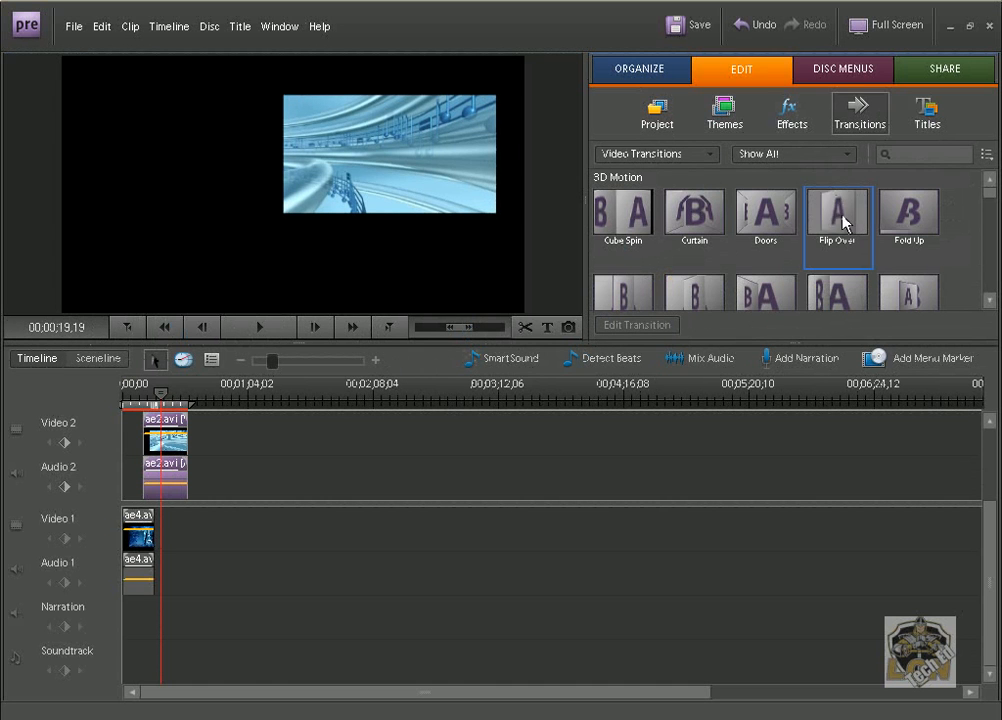
pyautogui.moveTo(840, 220); pyautogui.dragTo(143, 395)
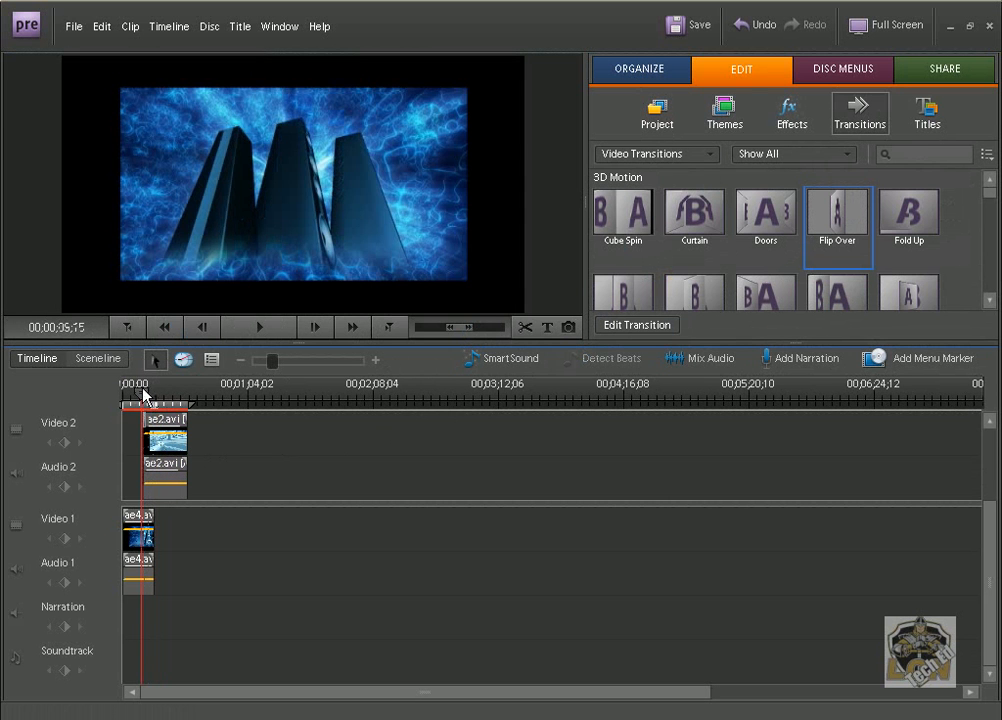
# Play back the start of the ae2 clip with its transition and look through the other video transitions
pyautogui.click(255, 330)
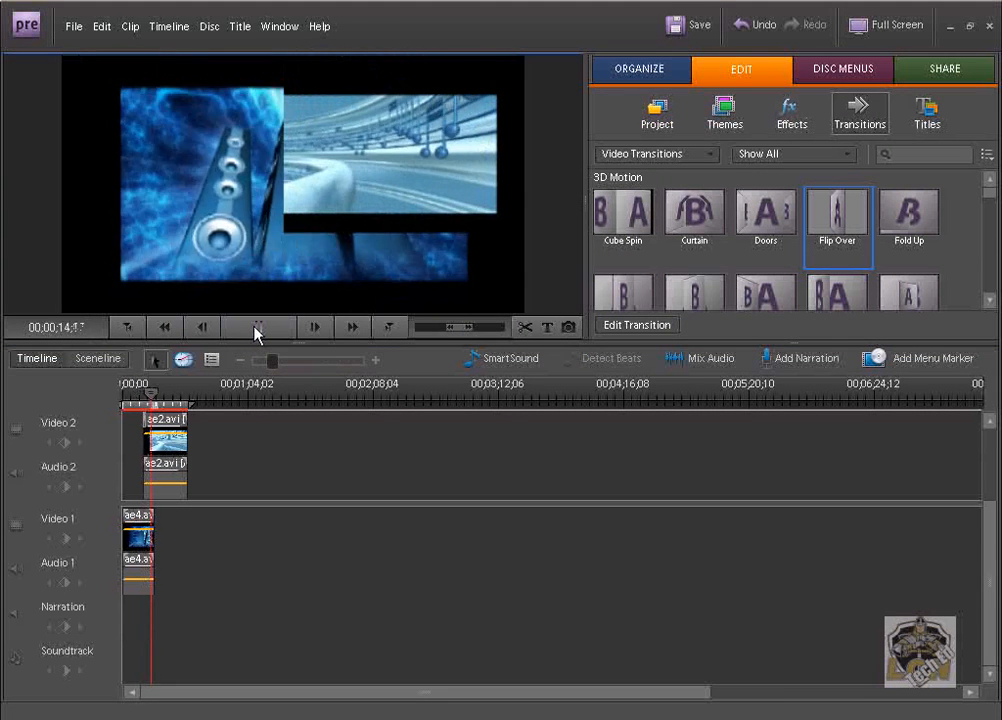
pyautogui.click(257, 334)
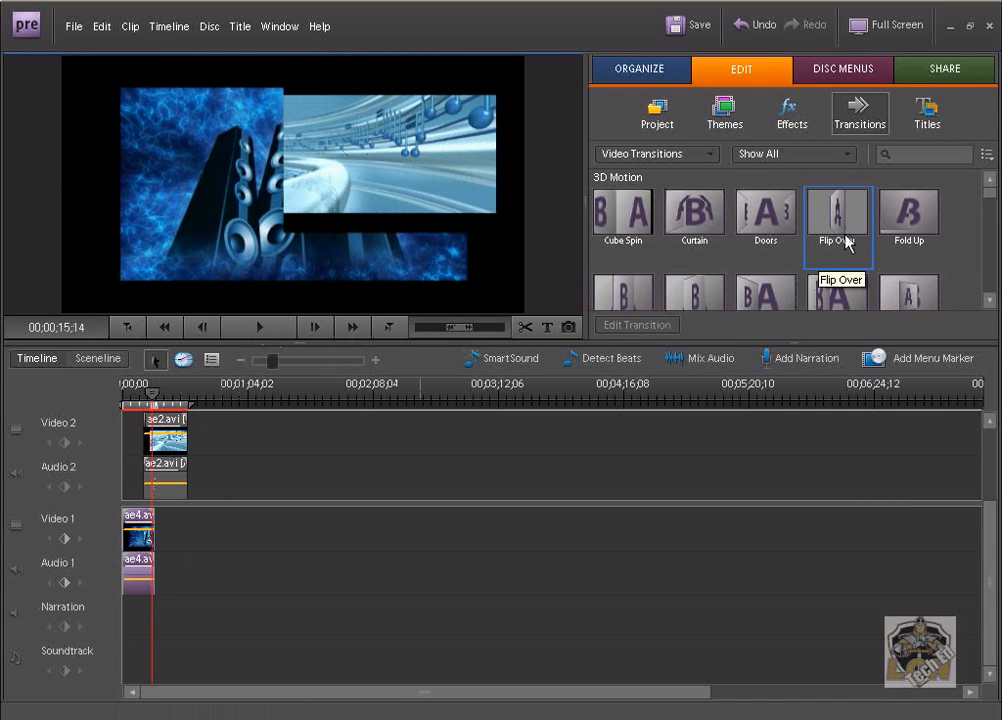
pyautogui.click(993, 243)
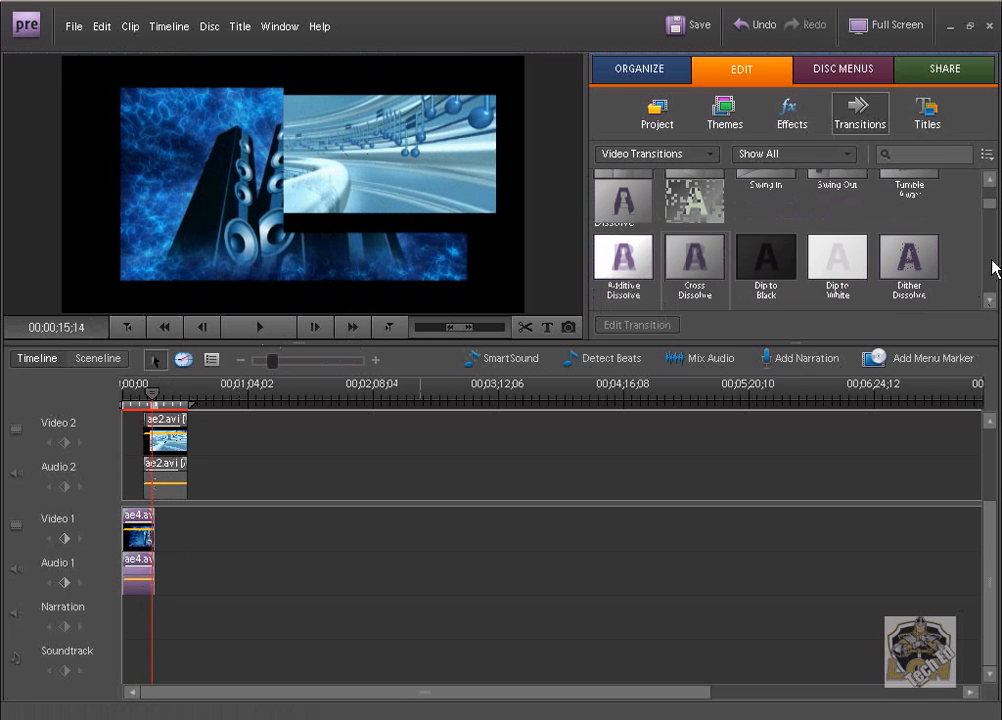
pyautogui.click(993, 268)
pyautogui.click(993, 268)
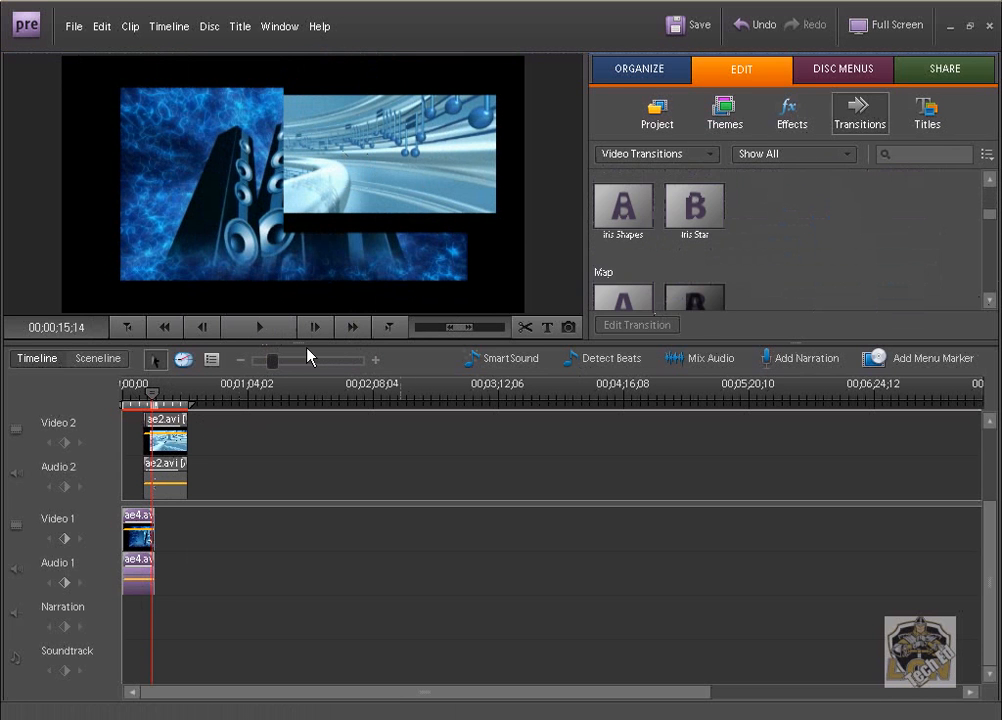
# Add a default text title at 00;00;15;14, enlarge the preview area and replace the placeholder with "Sample"
pyautogui.moveTo(300, 345); pyautogui.dragTo(298, 322)
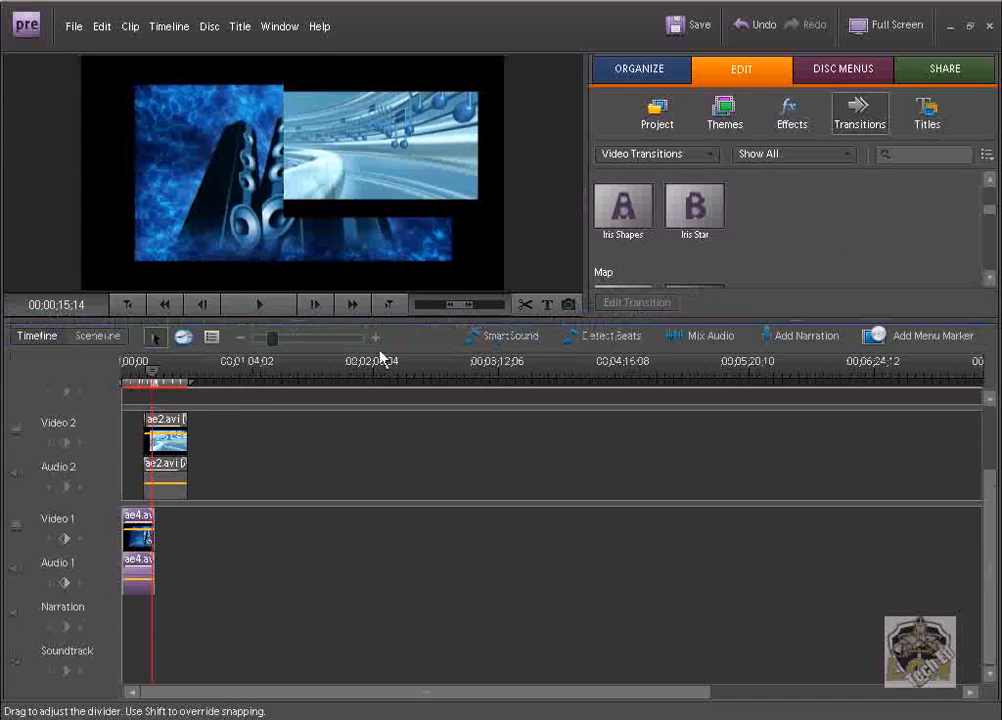
pyautogui.click(547, 312)
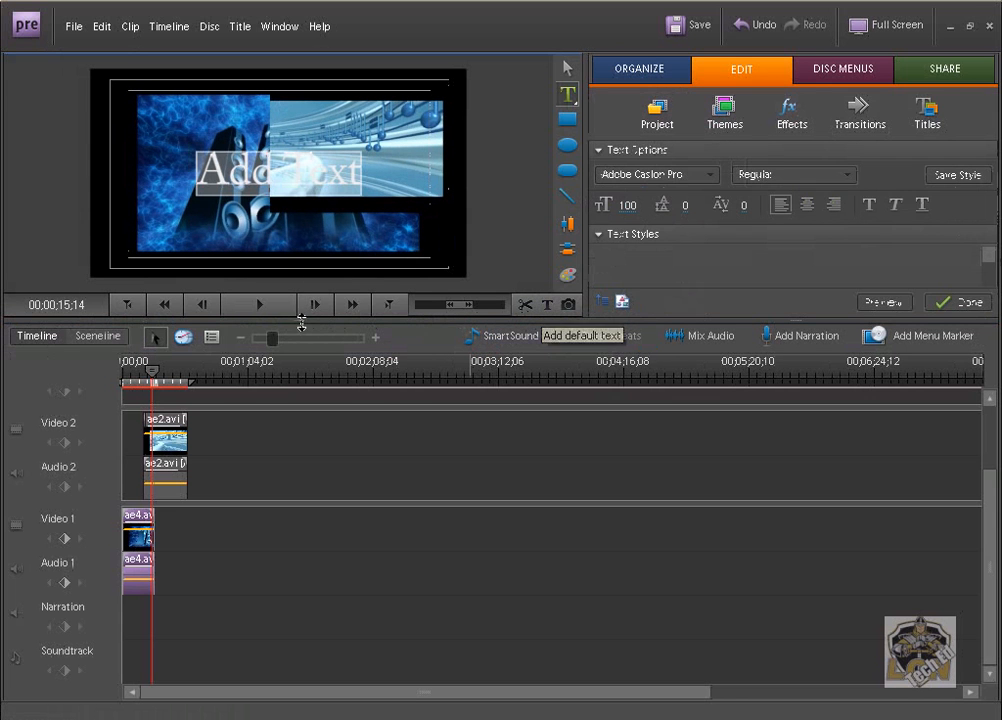
pyautogui.moveTo(301, 322); pyautogui.dragTo(300, 484)
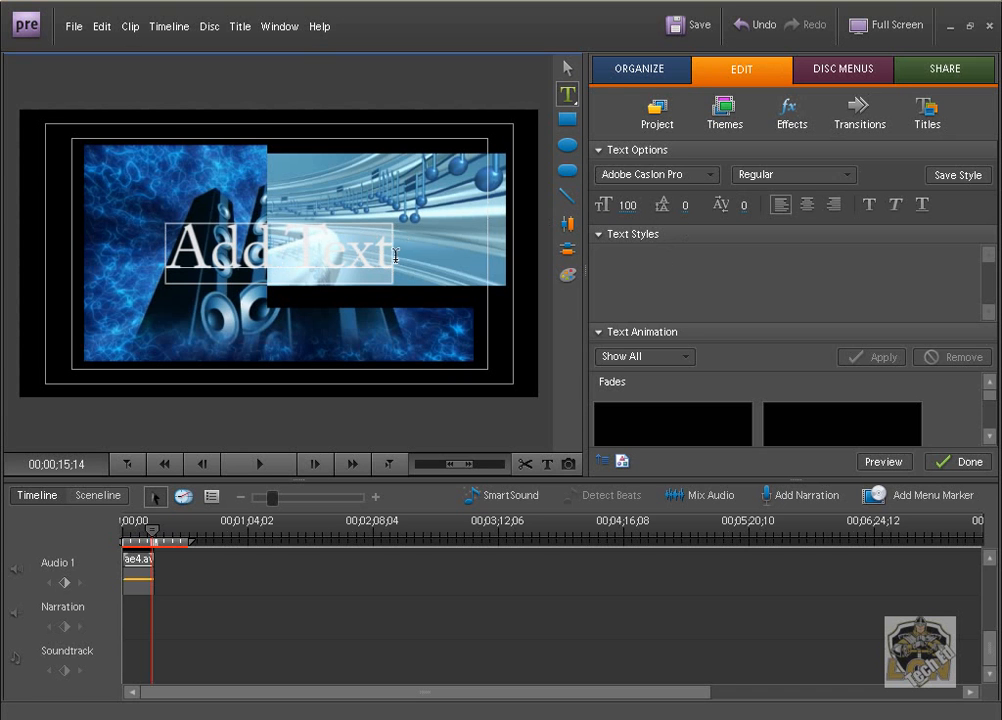
pyautogui.moveTo(393, 256); pyautogui.dragTo(166, 256)
pyautogui.write('Sample')
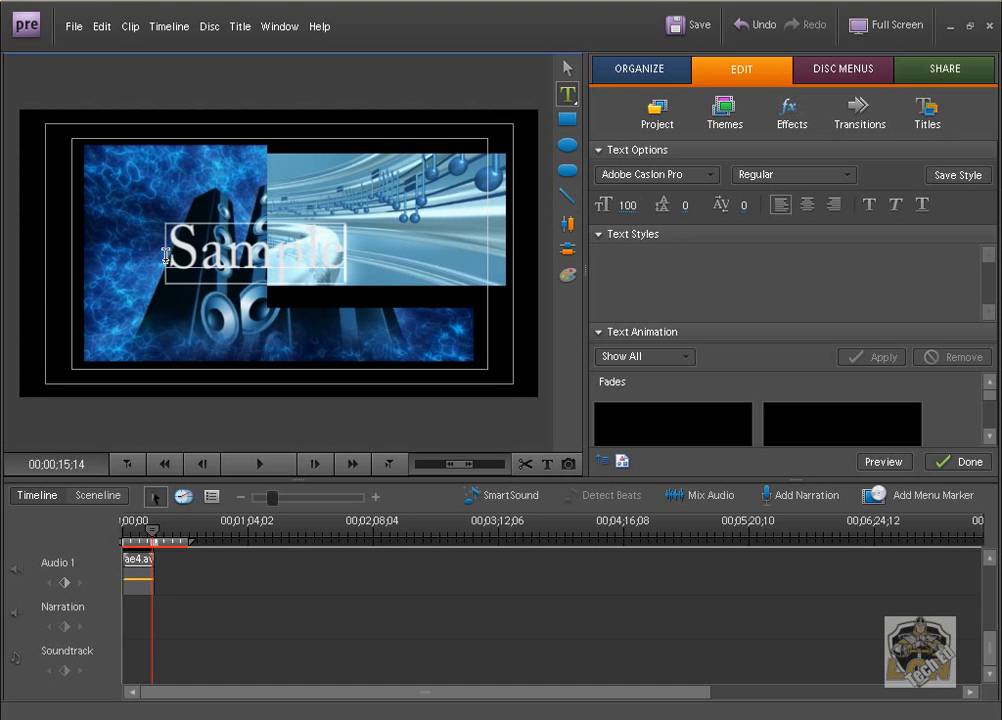
# Center the Sample title horizontally and move it to the lower-left part of the frame, inside the safe margins
pyautogui.click(567, 249)
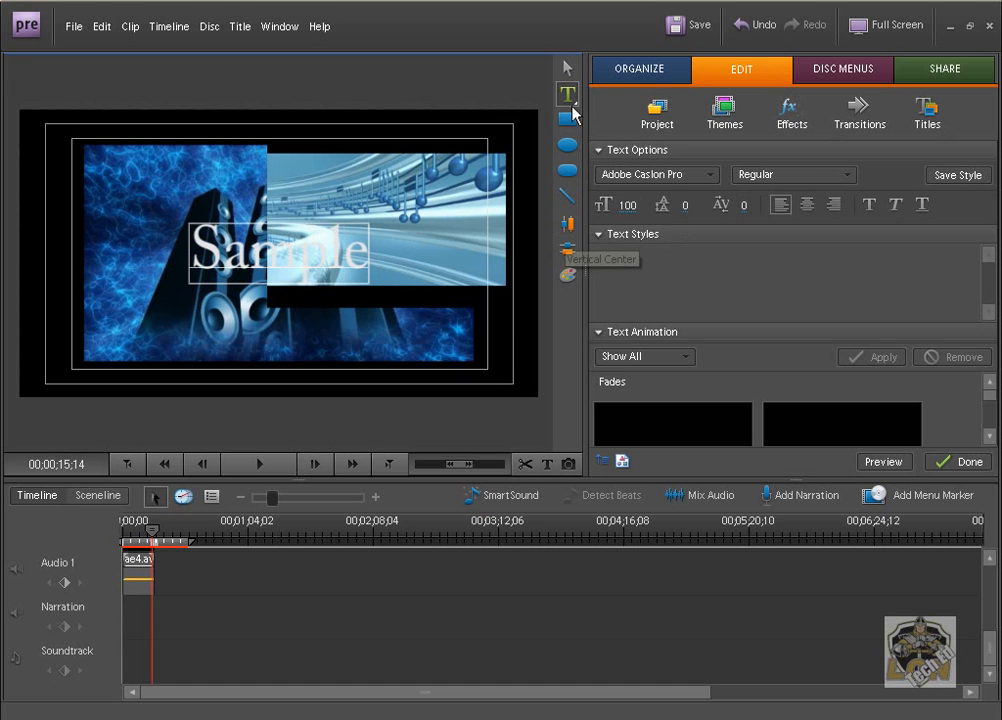
pyautogui.click(567, 75)
pyautogui.click(567, 72)
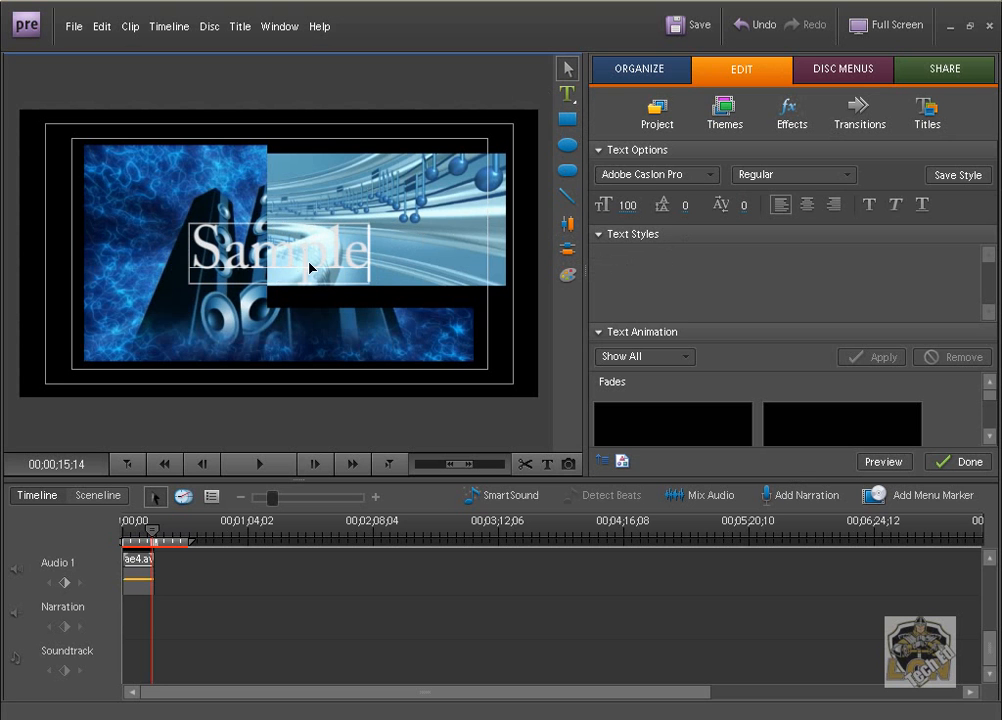
pyautogui.moveTo(313, 266); pyautogui.dragTo(205, 335)
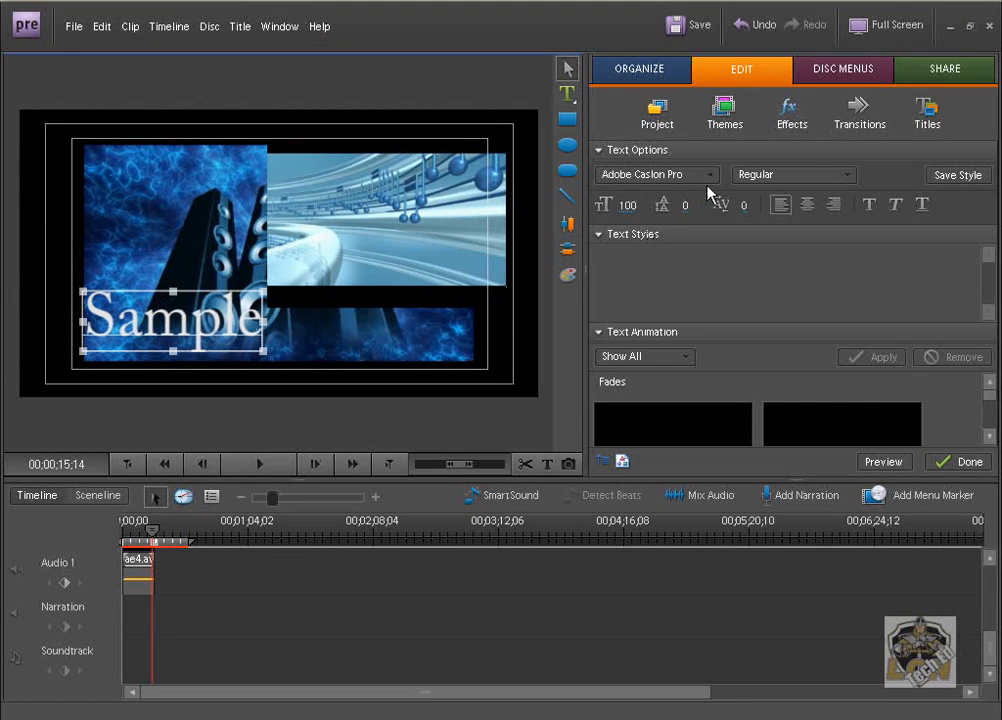
# Select the whole word Sample and change its font to Impact
pyautogui.doubleClick(249, 328)
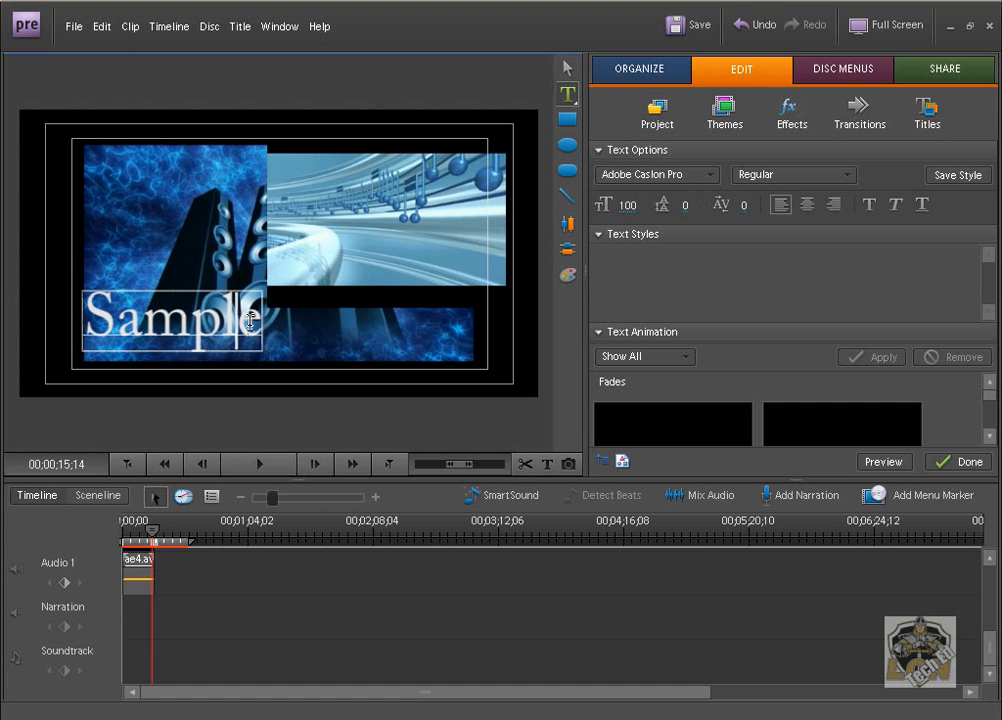
pyautogui.moveTo(262, 322); pyautogui.dragTo(126, 322)
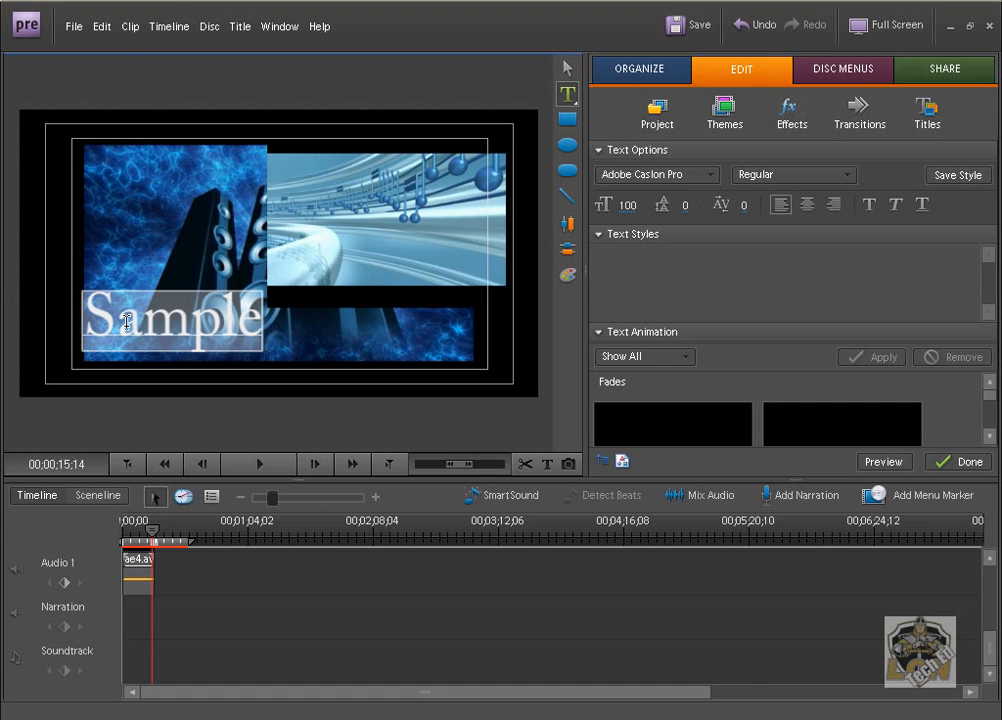
pyautogui.click(710, 180)
pyautogui.scroll(-20, 749, 350)
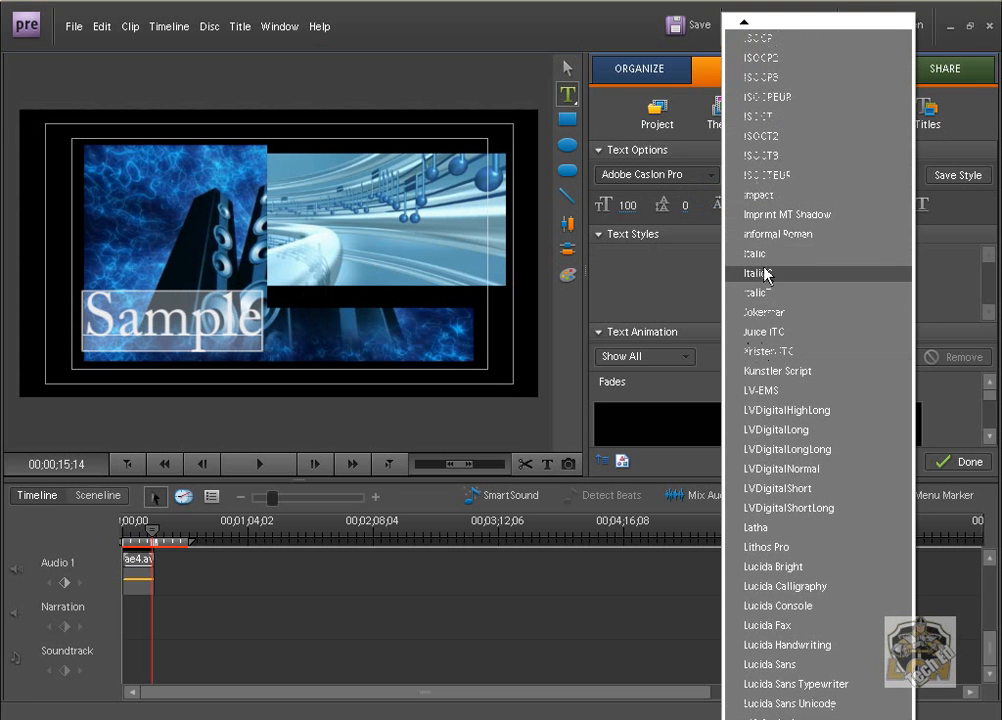
pyautogui.click(768, 196)
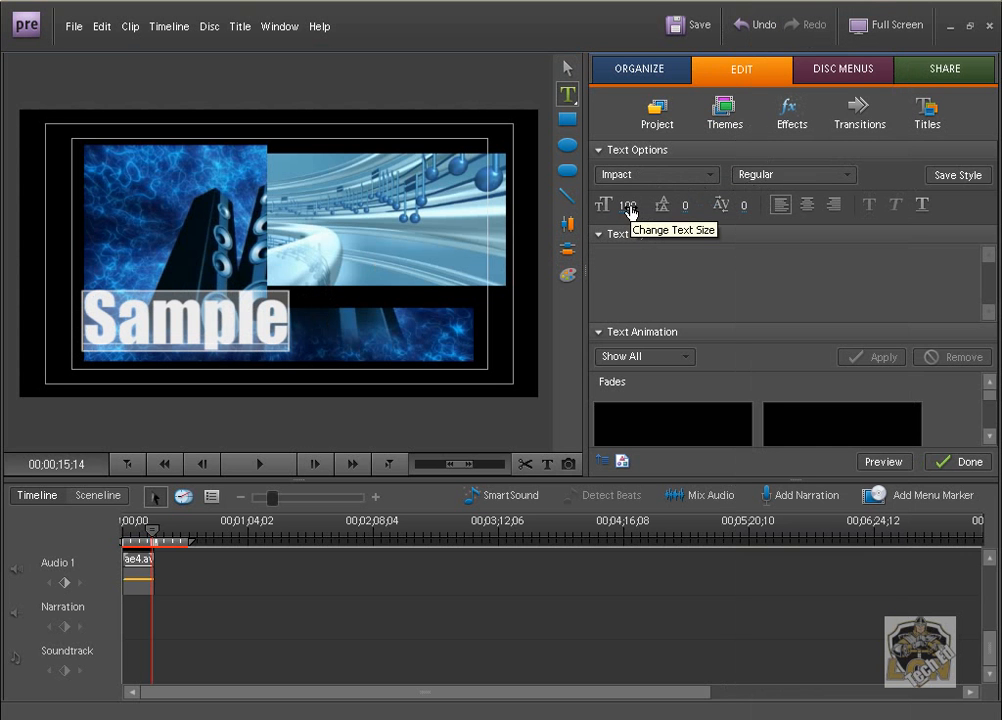
# Change the fill color of the selected Sample text to solid yellow
pyautogui.click(568, 275)
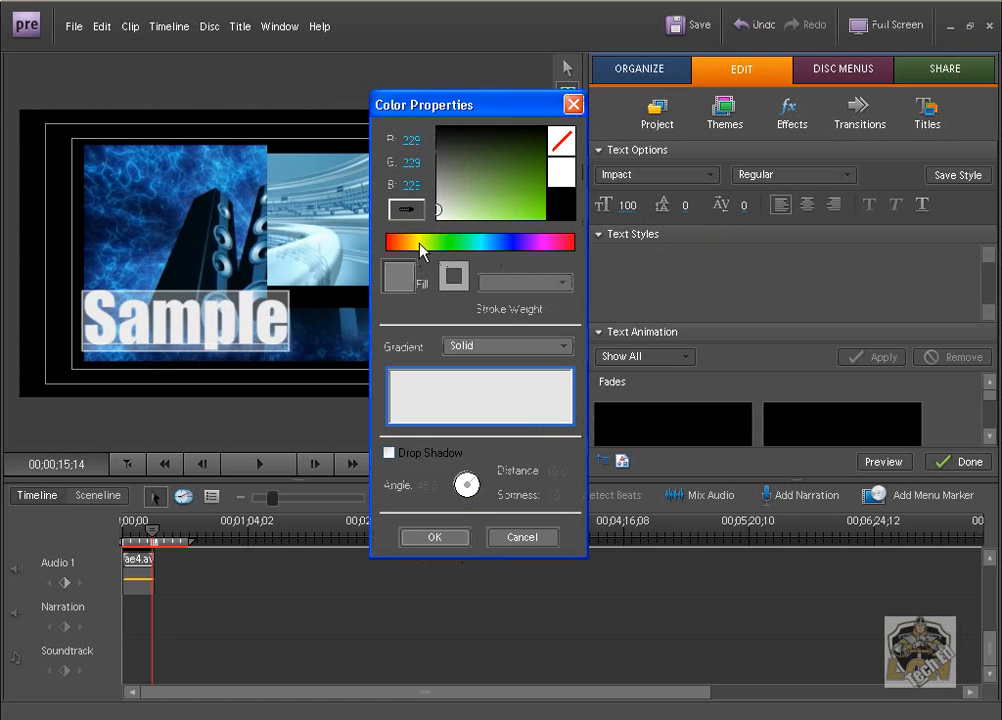
pyautogui.click(420, 248)
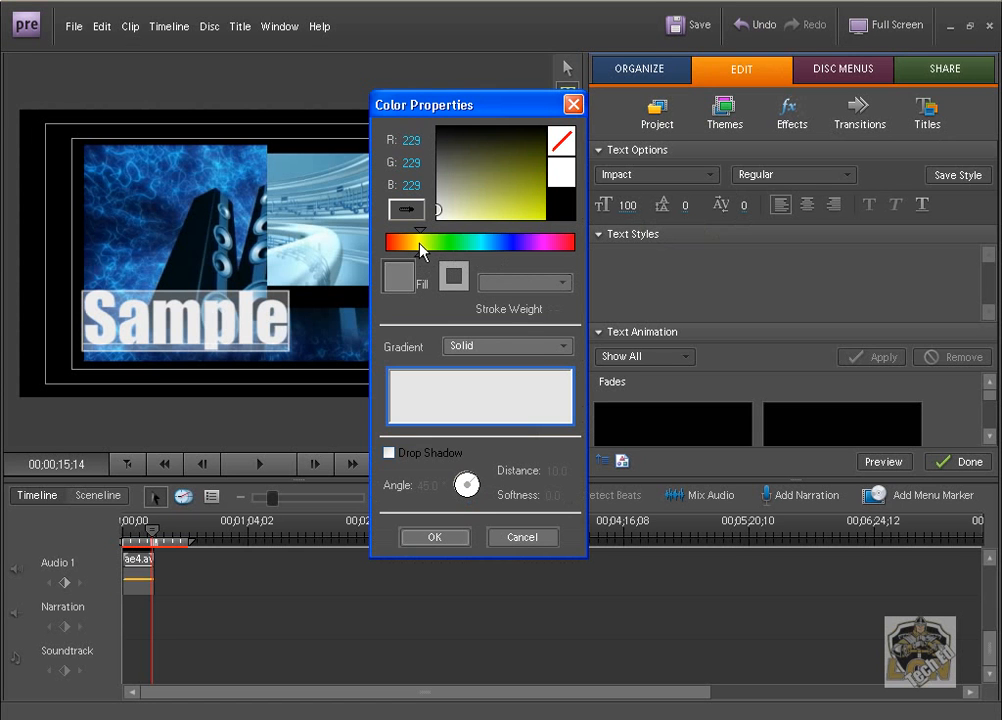
pyautogui.click(528, 204)
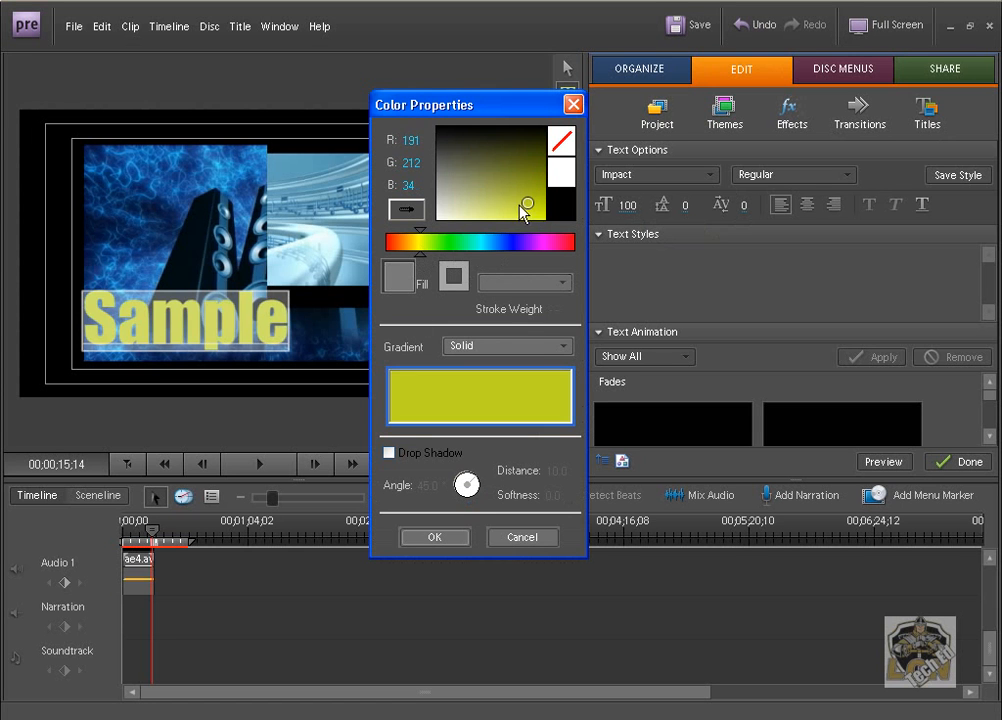
pyautogui.moveTo(528, 205); pyautogui.dragTo(492, 208)
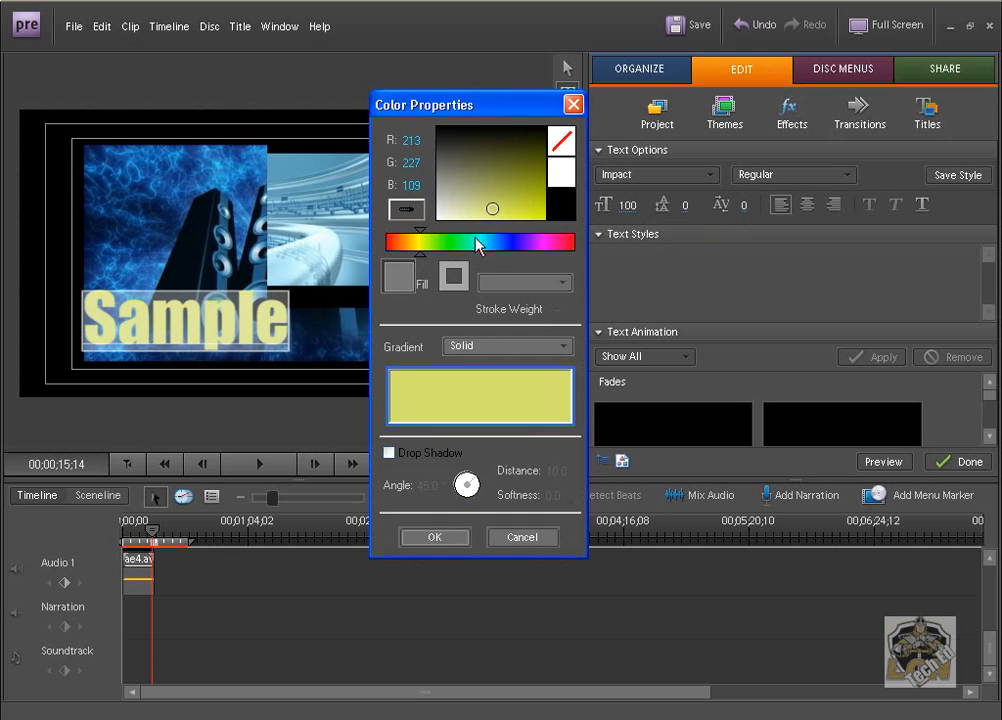
pyautogui.click(525, 200)
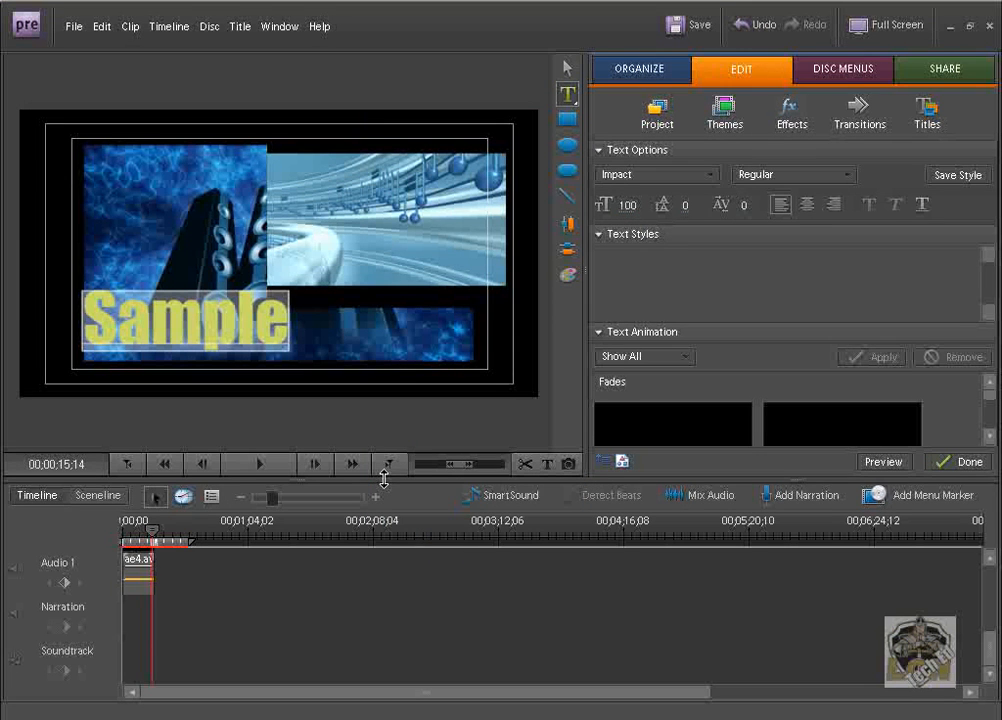
# Look through the text animation presets, from the fades to the Move In and Out group
pyautogui.click(989, 436)
pyautogui.click(988, 438)
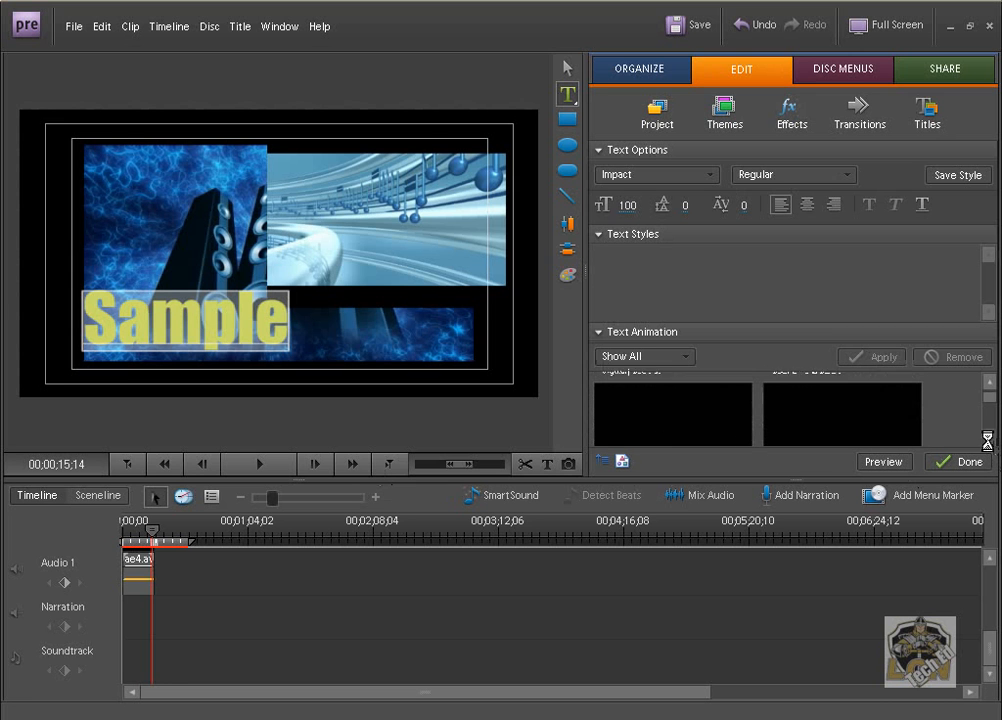
pyautogui.click(988, 438)
pyautogui.click(988, 438)
pyautogui.click(988, 438)
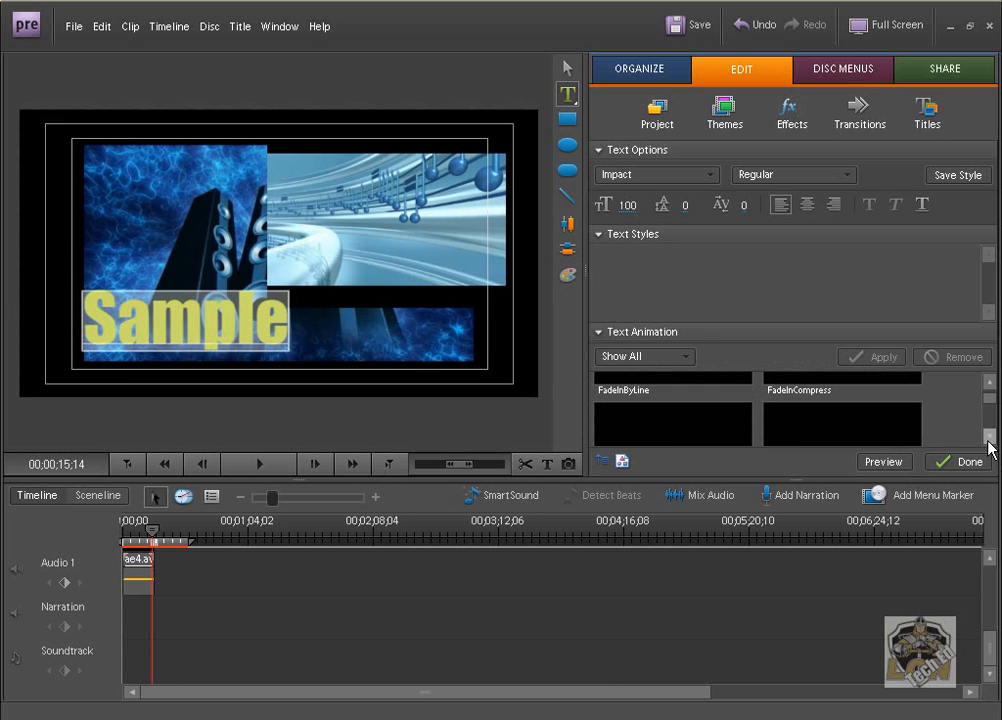
pyautogui.click(988, 438)
pyautogui.click(988, 438)
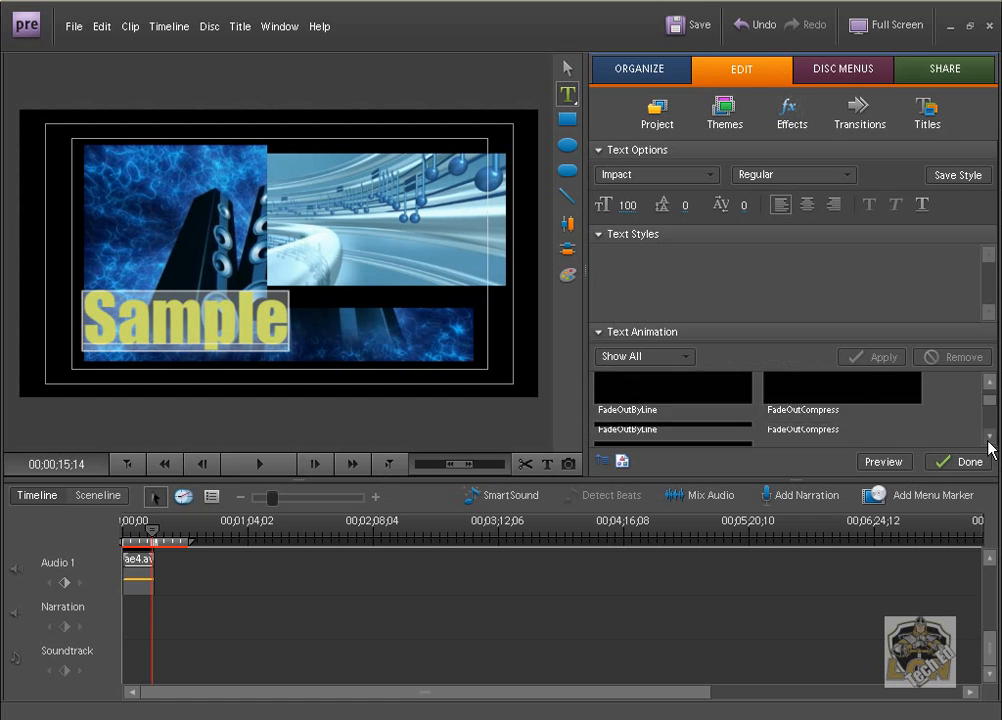
pyautogui.click(988, 438)
pyautogui.click(989, 440)
pyautogui.click(989, 440)
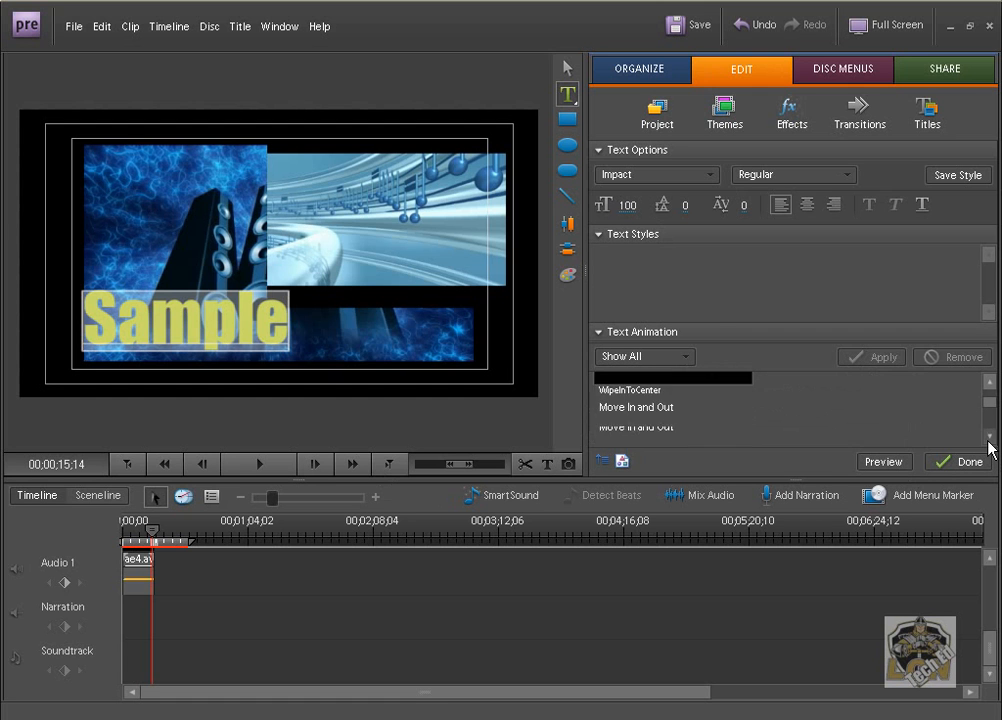
pyautogui.click(989, 440)
pyautogui.click(989, 440)
pyautogui.moveTo(848, 428)
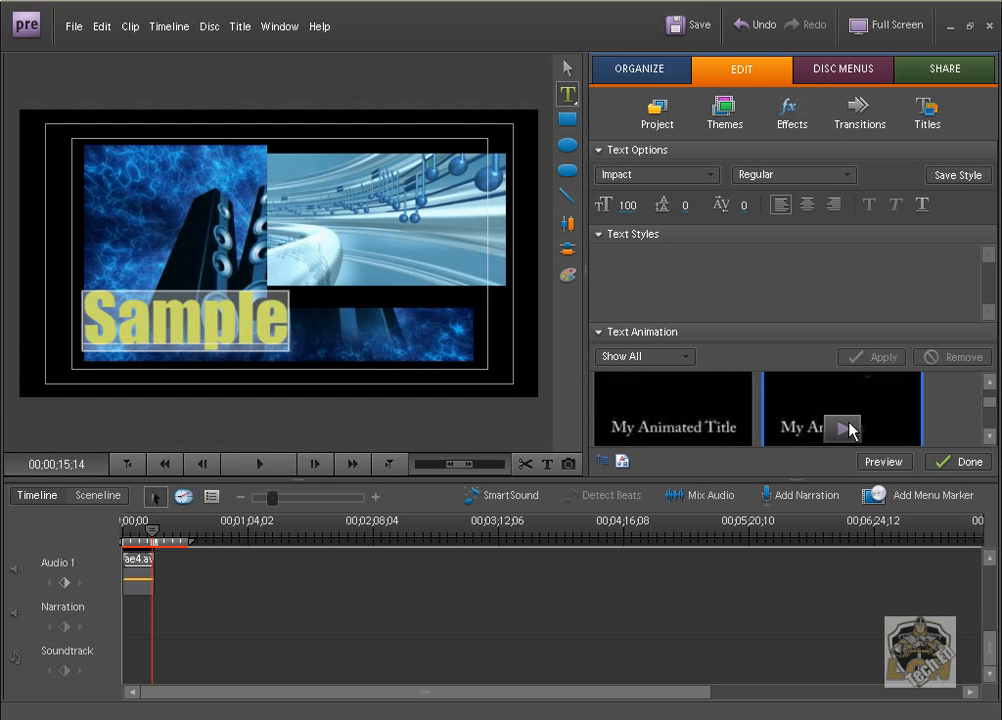
# Finish editing the Sample title, then enlarge and zoom in the timeline to work with all three video tracks
pyautogui.click(965, 466)
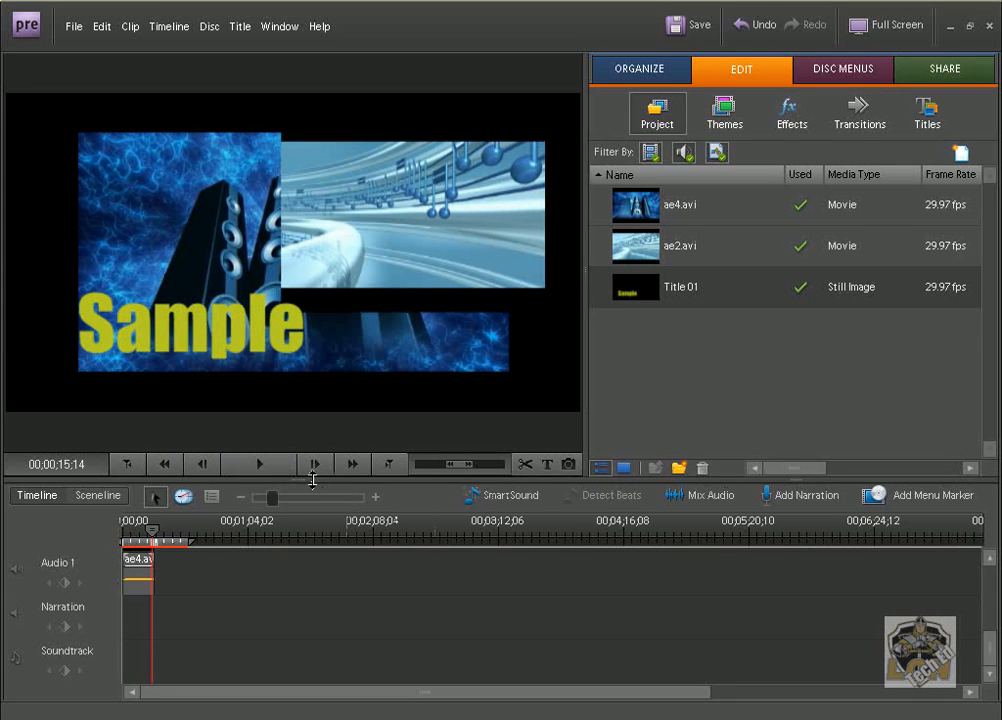
pyautogui.moveTo(306, 483); pyautogui.dragTo(313, 242)
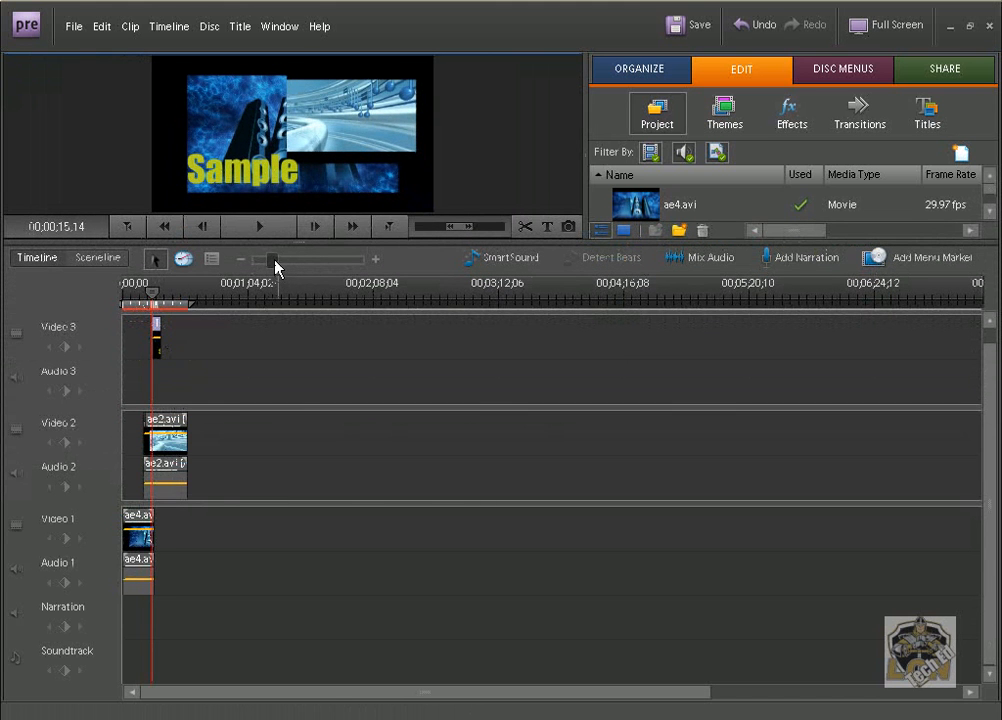
pyautogui.moveTo(277, 264); pyautogui.dragTo(288, 265)
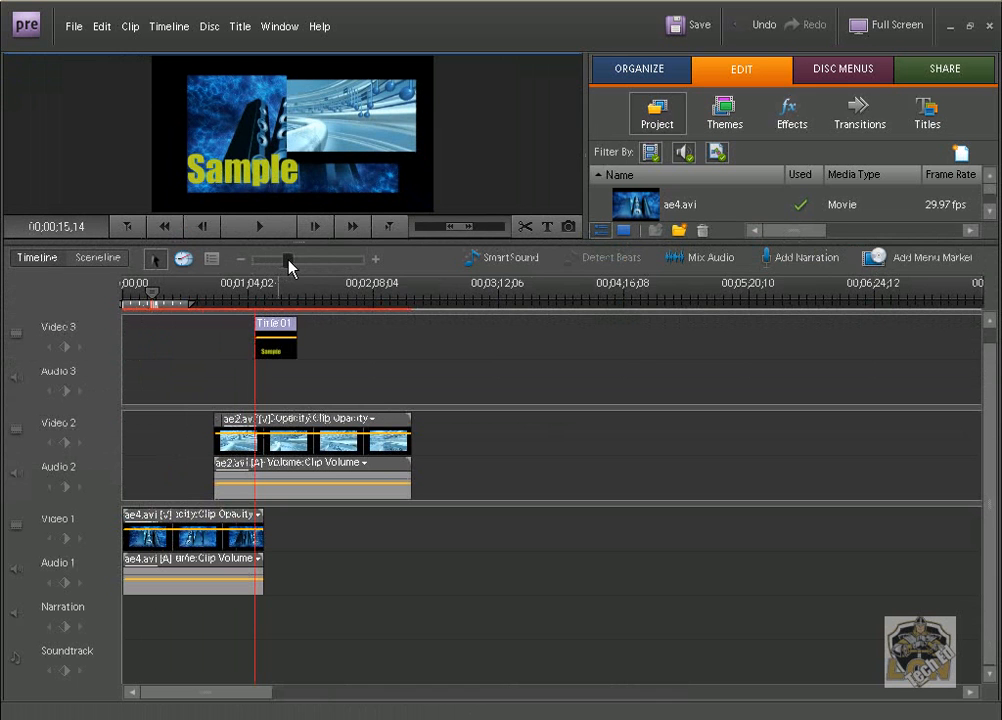
# Apply the Page Roll transition from the GPU Transitions group to the start of the Title 01 clip on Video 3
pyautogui.click(849, 134)
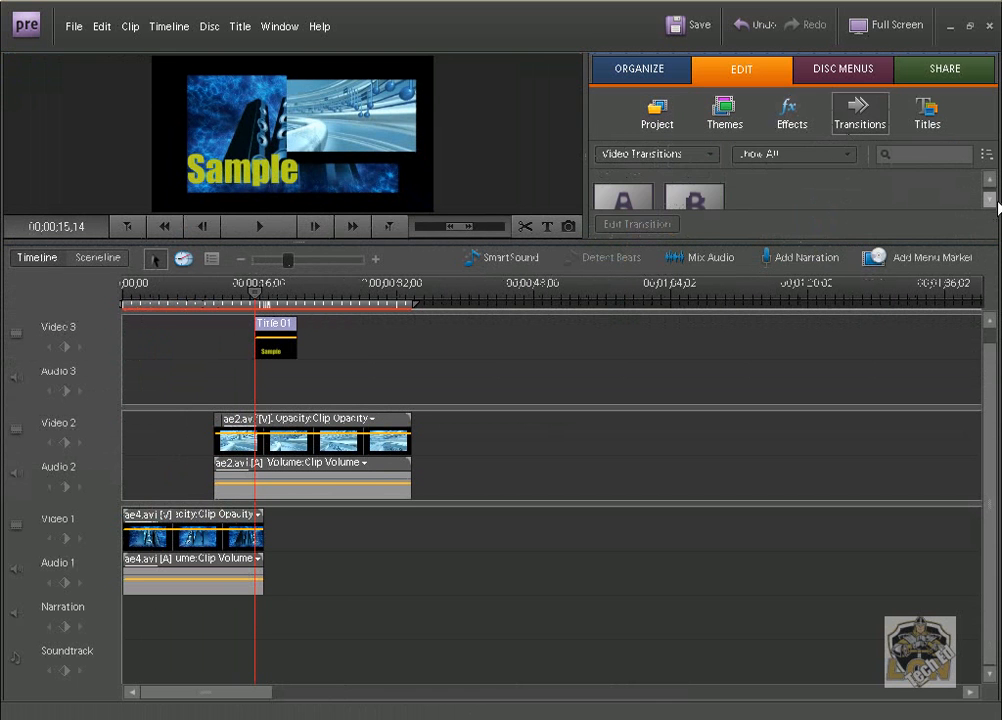
pyautogui.click(992, 201)
pyautogui.click(991, 200)
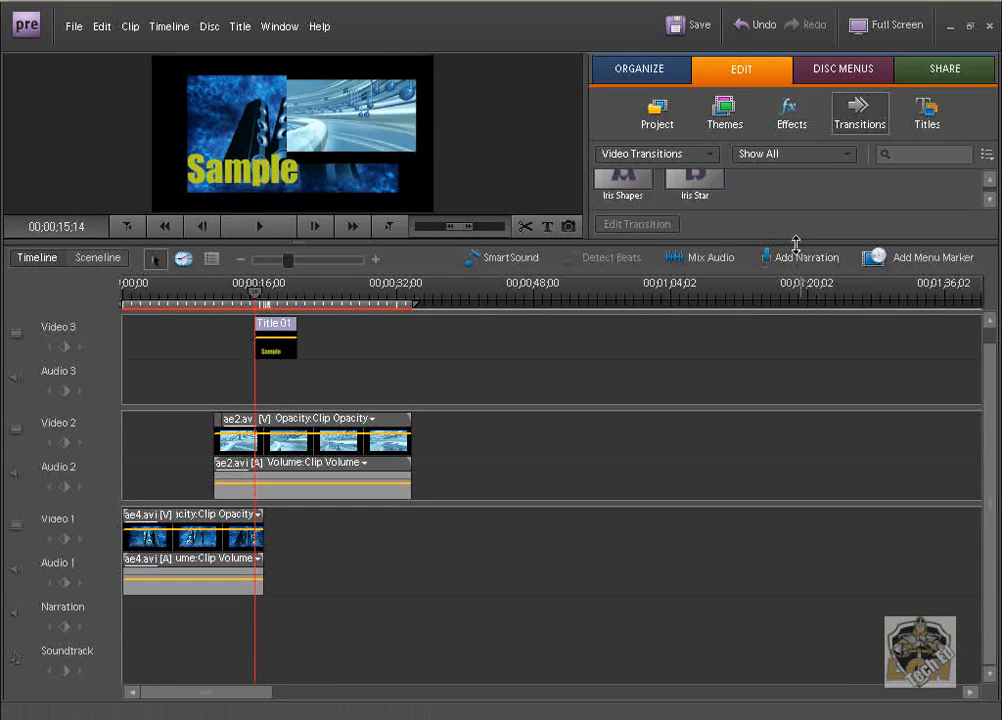
pyautogui.moveTo(796, 244); pyautogui.dragTo(776, 385)
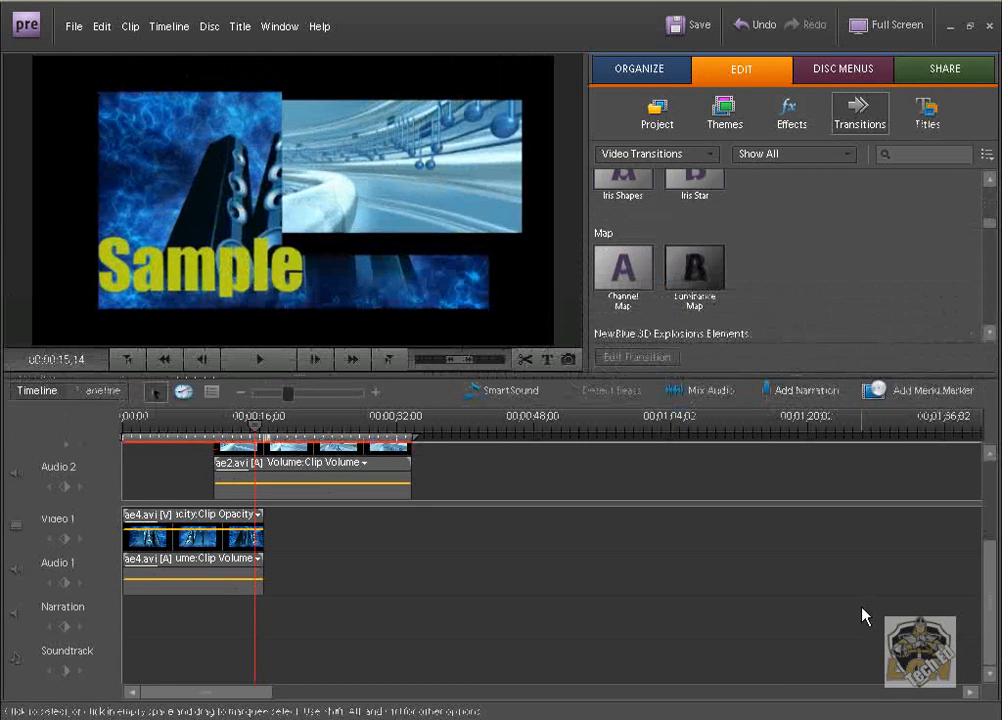
pyautogui.moveTo(986, 644); pyautogui.dragTo(989, 526)
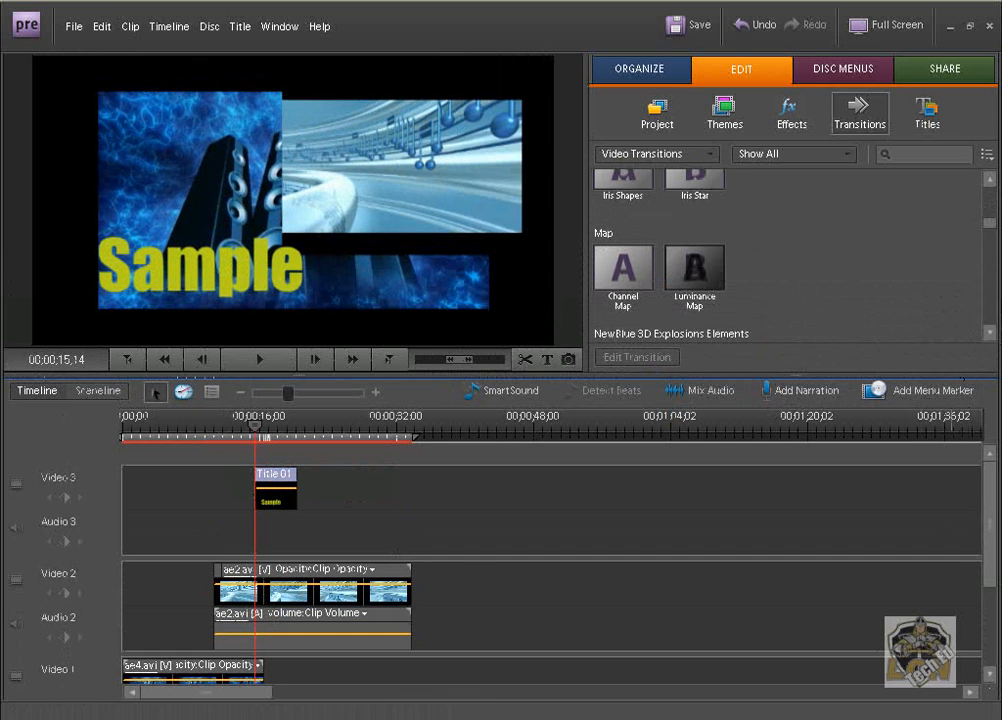
pyautogui.moveTo(989, 224); pyautogui.dragTo(989, 213)
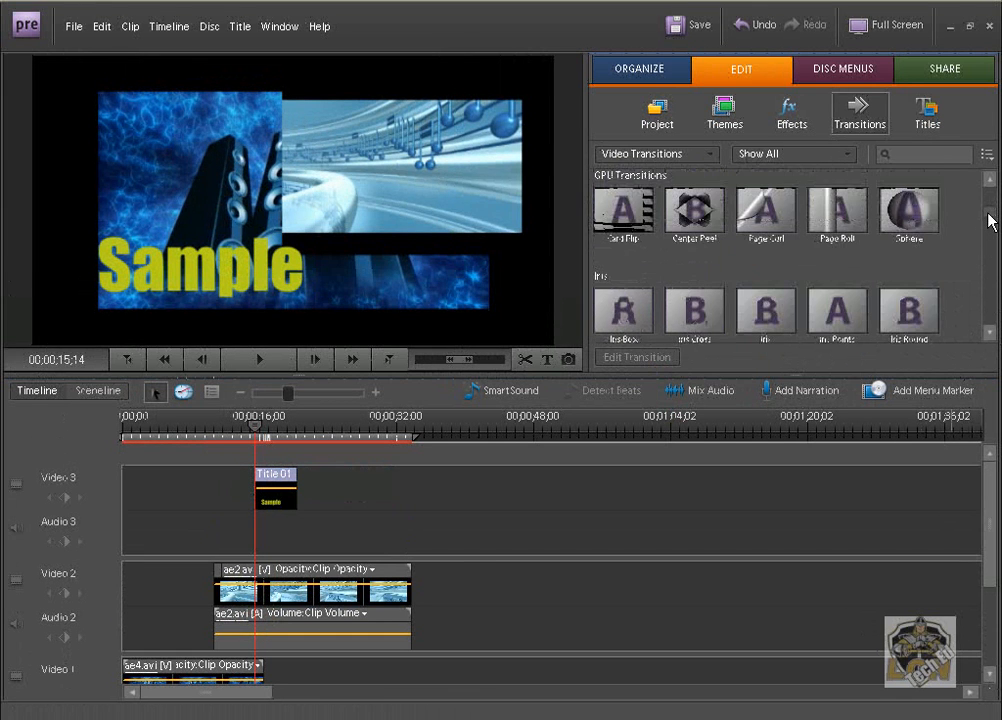
pyautogui.click(764, 219)
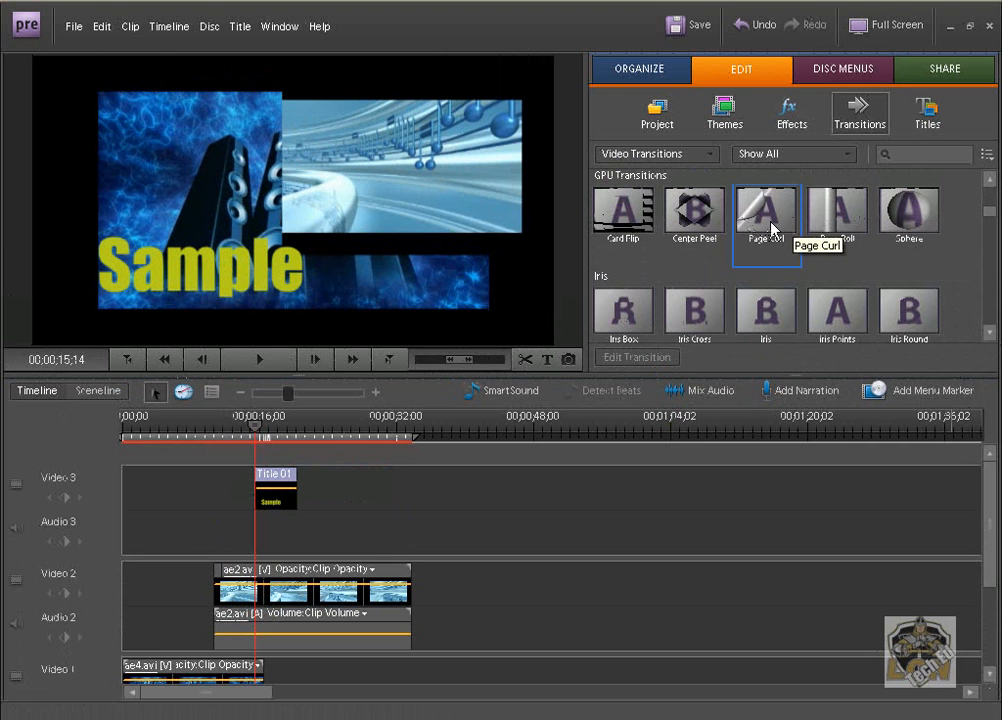
pyautogui.click(836, 216)
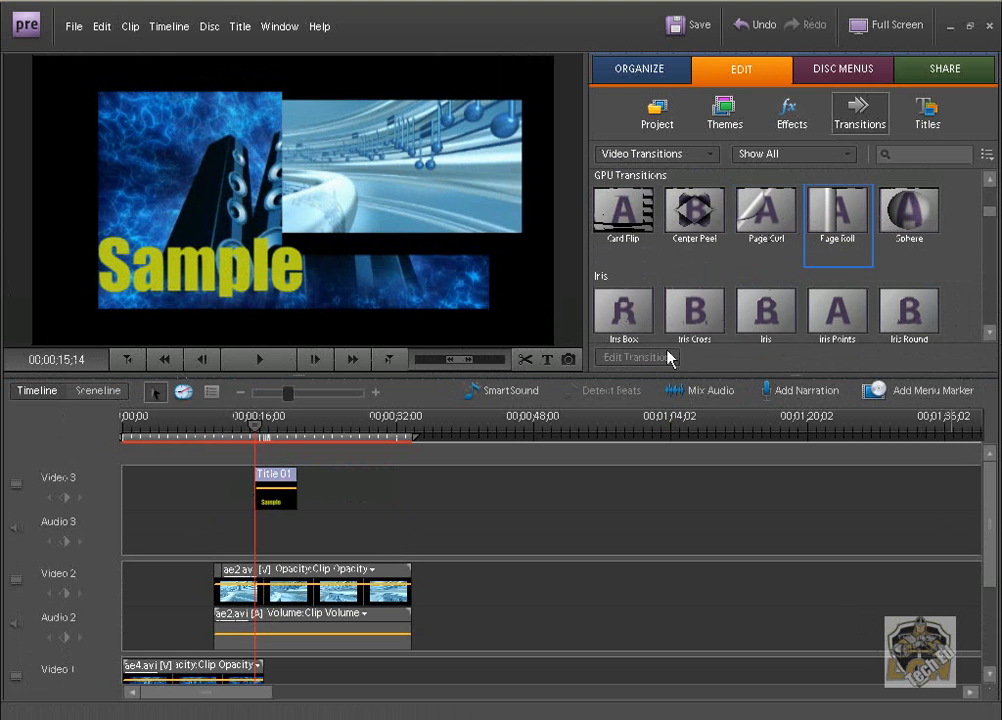
pyautogui.moveTo(283, 490); pyautogui.dragTo(281, 498)
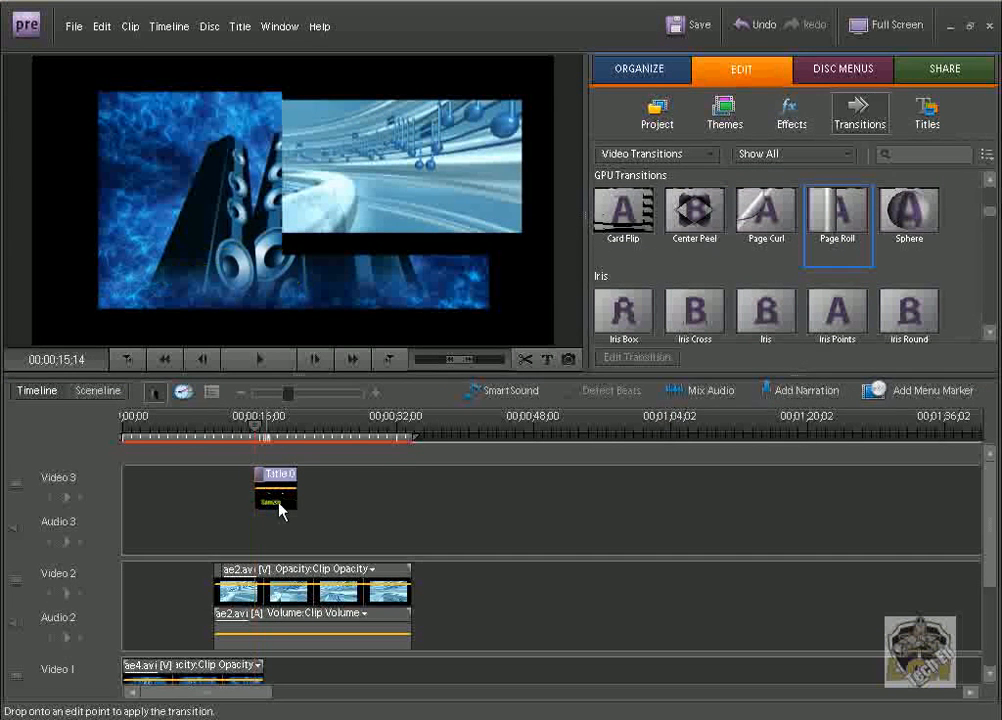
# Play back the start of the title clip twice to check its Page Roll transition
pyautogui.click(255, 367)
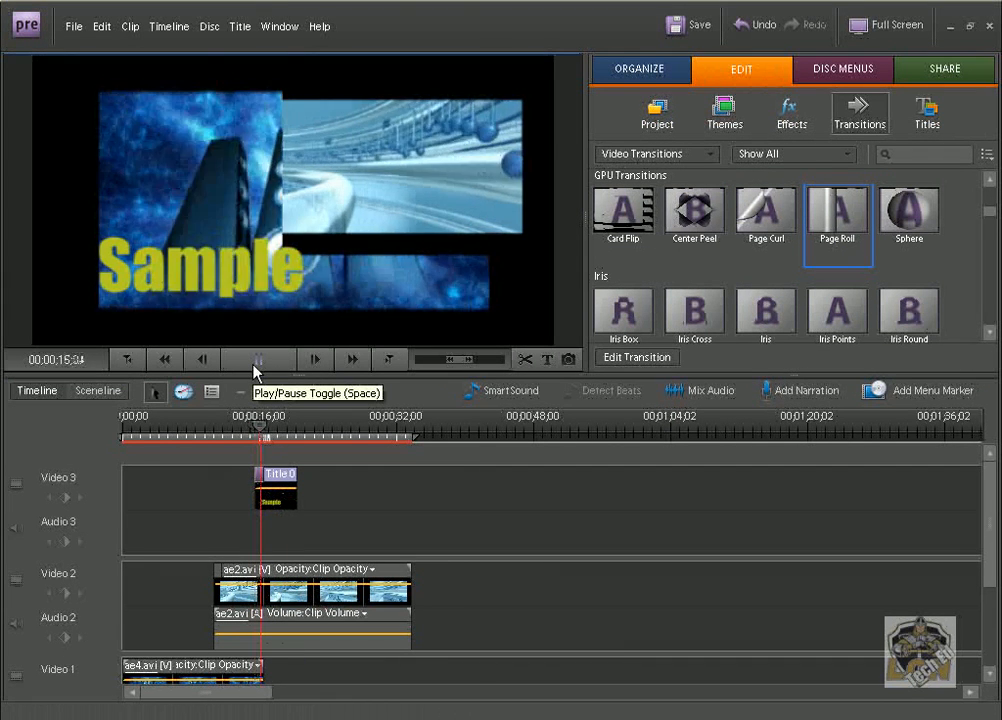
pyautogui.click(255, 367)
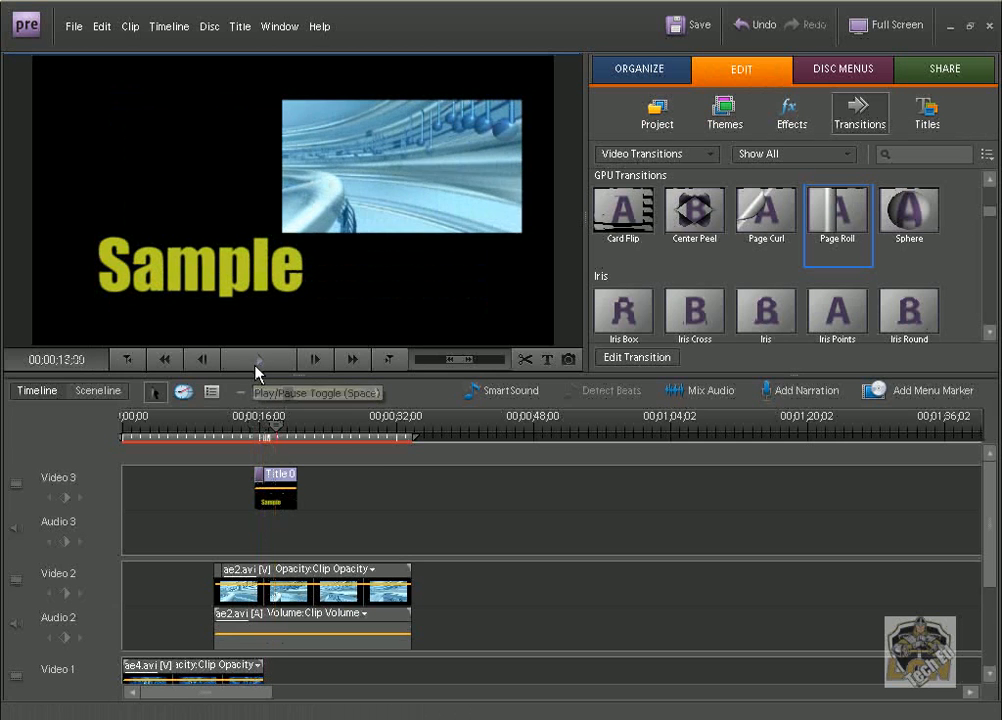
pyautogui.click(251, 432)
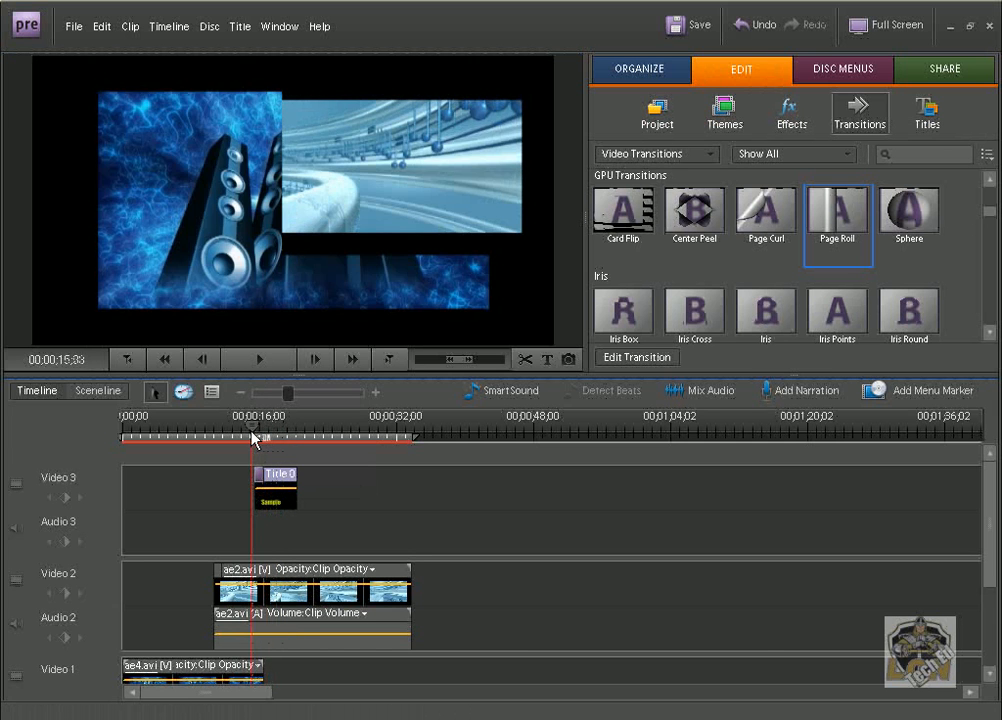
pyautogui.moveTo(253, 437); pyautogui.dragTo(246, 437)
pyautogui.click(262, 362)
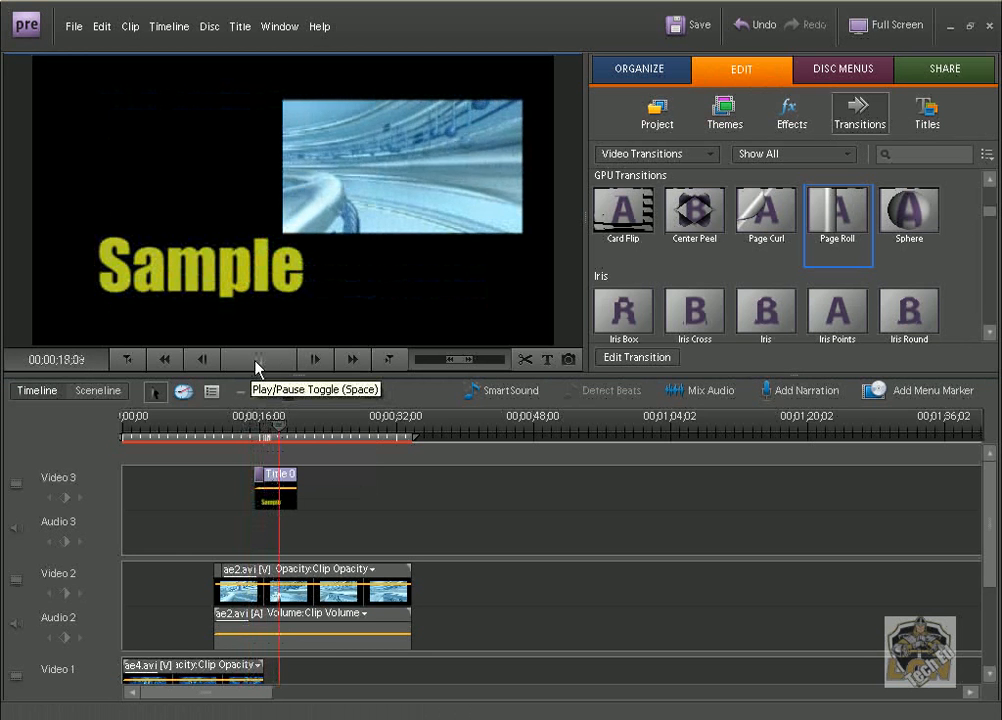
pyautogui.click(258, 362)
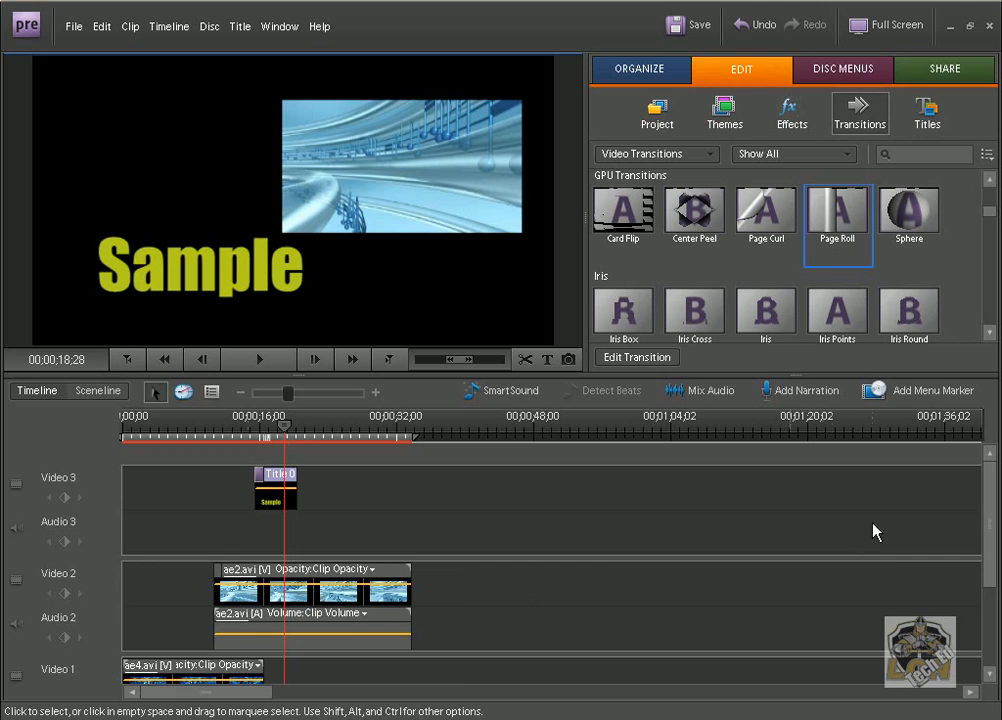
# Set up a Personal Computer export as DV AVI with the DV NTSC Standard preset, saved to the V: drive
pyautogui.click(950, 89)
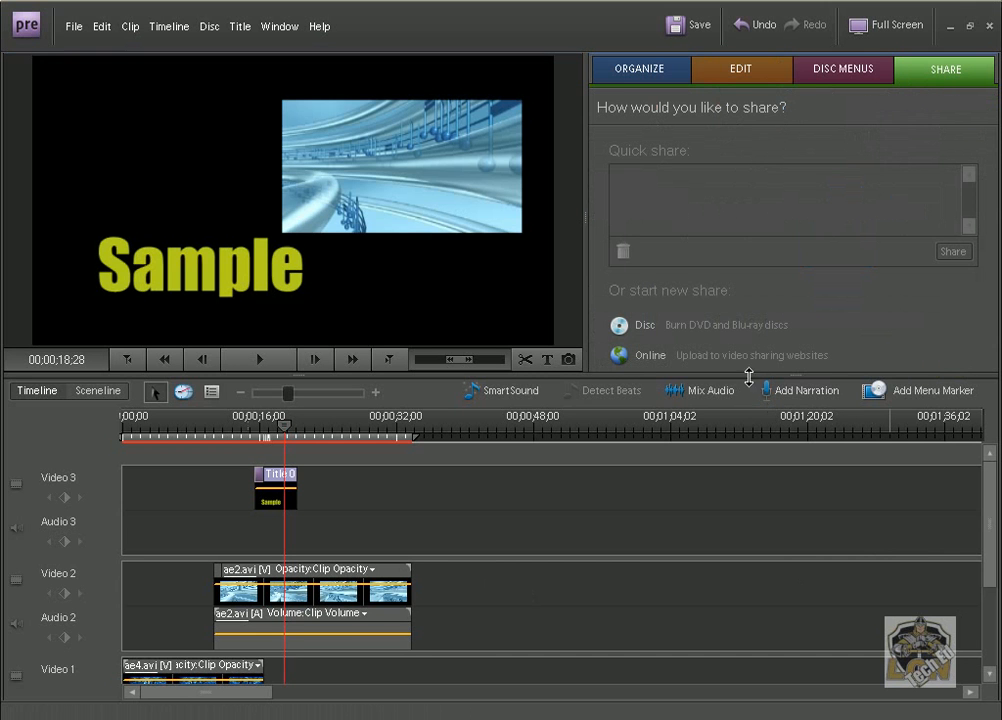
pyautogui.moveTo(749, 376); pyautogui.dragTo(737, 518)
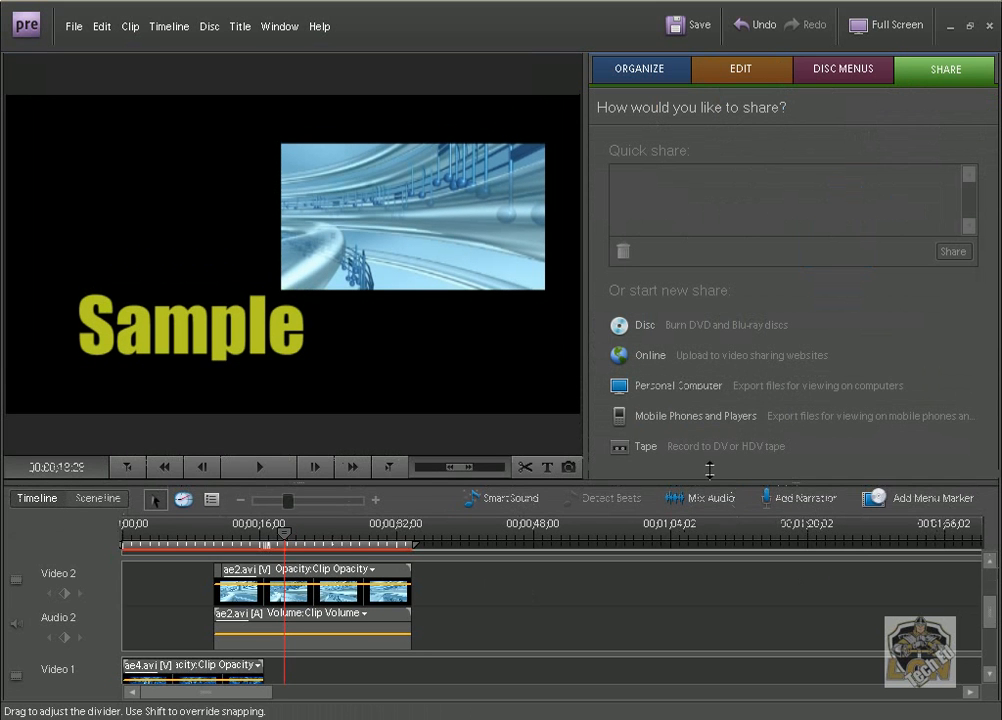
pyautogui.click(652, 387)
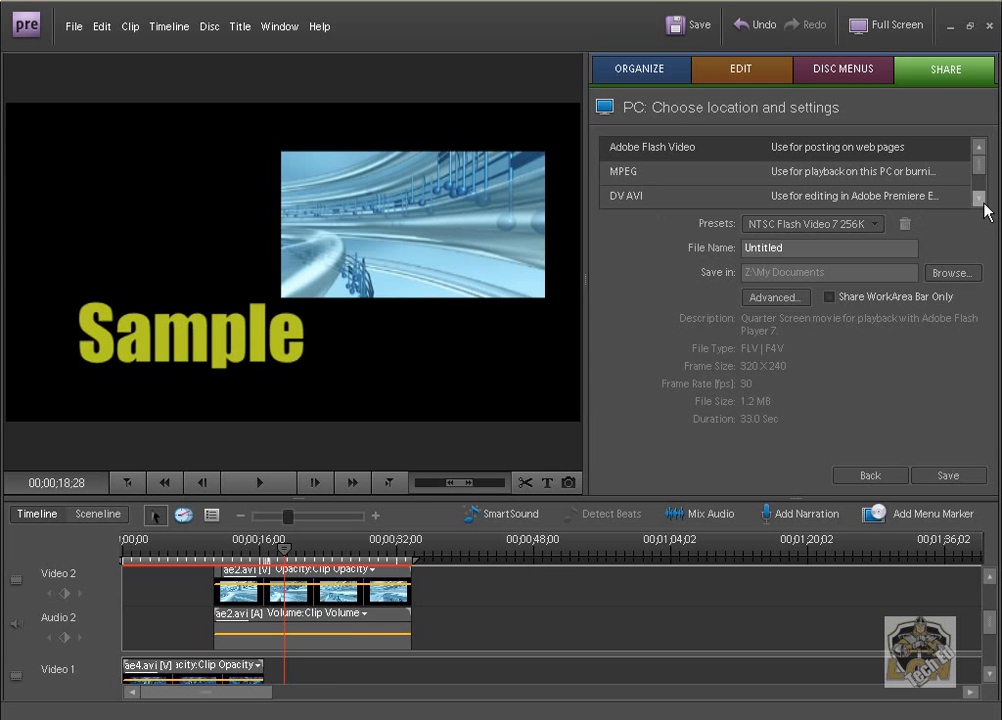
pyautogui.click(655, 198)
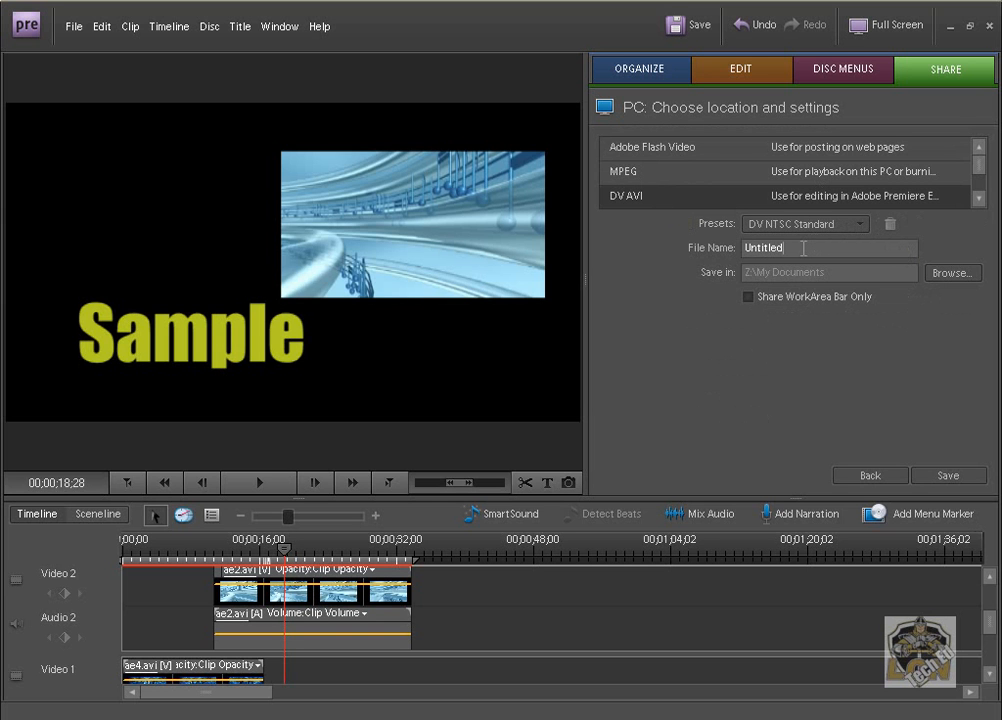
pyautogui.click(943, 274)
pyautogui.doubleClick(459, 336)
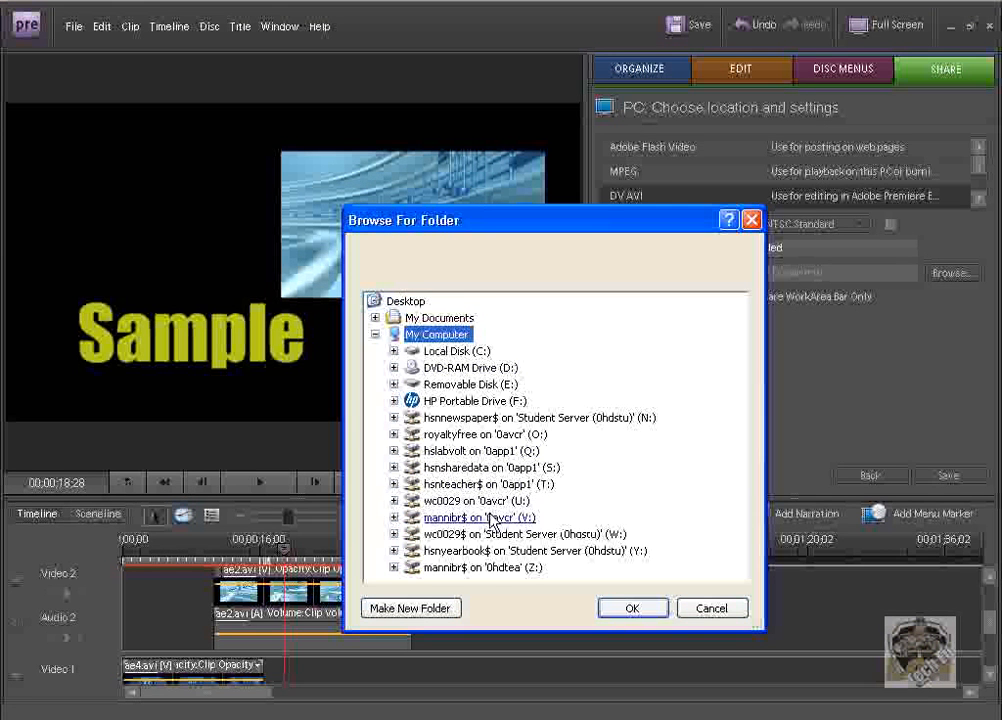
pyautogui.doubleClick(490, 519)
pyautogui.click(630, 608)
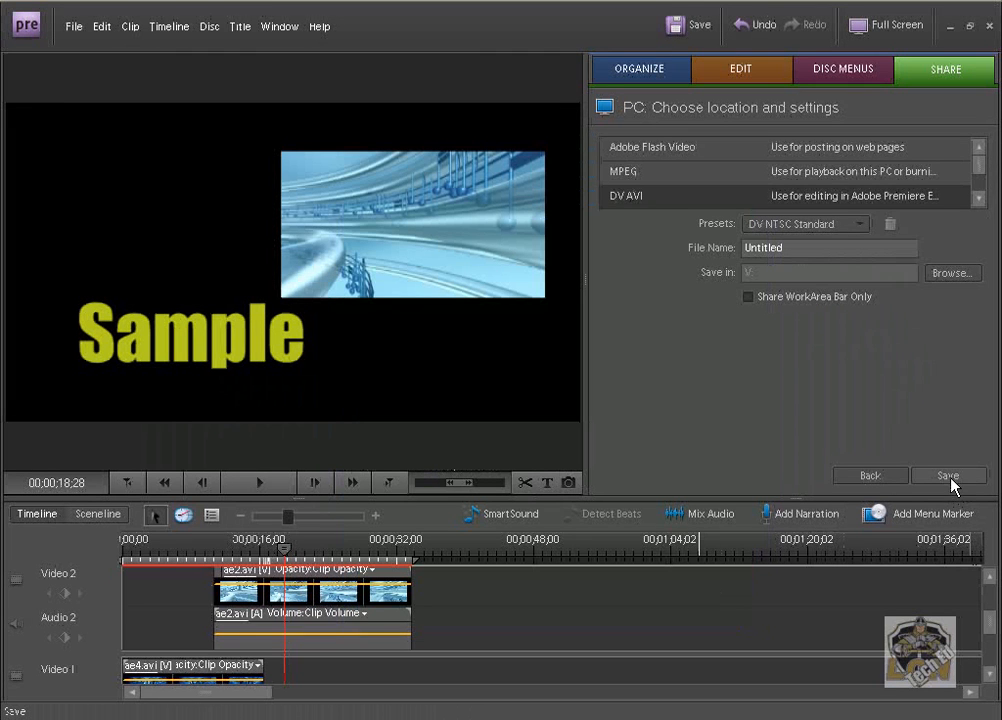
# Start saving the video as DV AVI and cancel the rendering before it completes
pyautogui.click(950, 476)
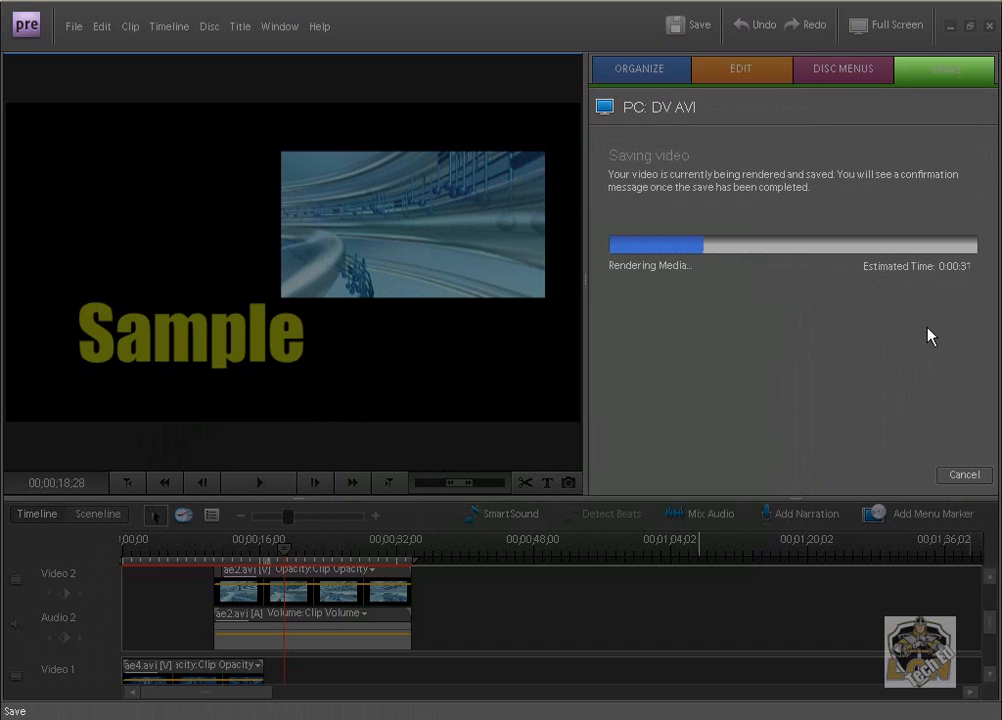
pyautogui.click(970, 477)
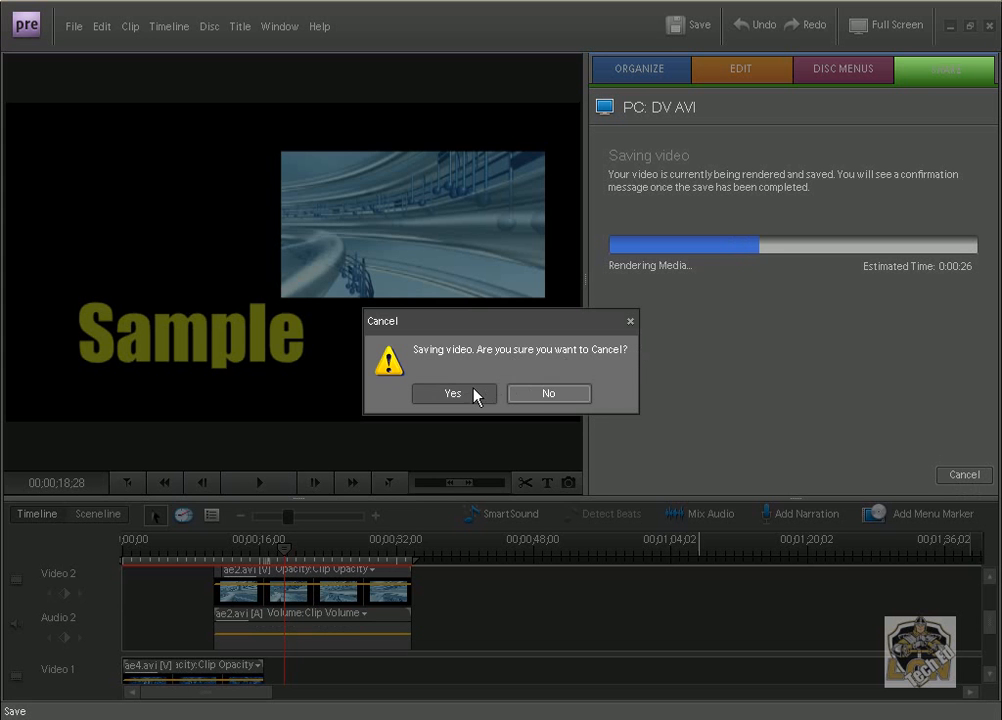
pyautogui.click(475, 395)
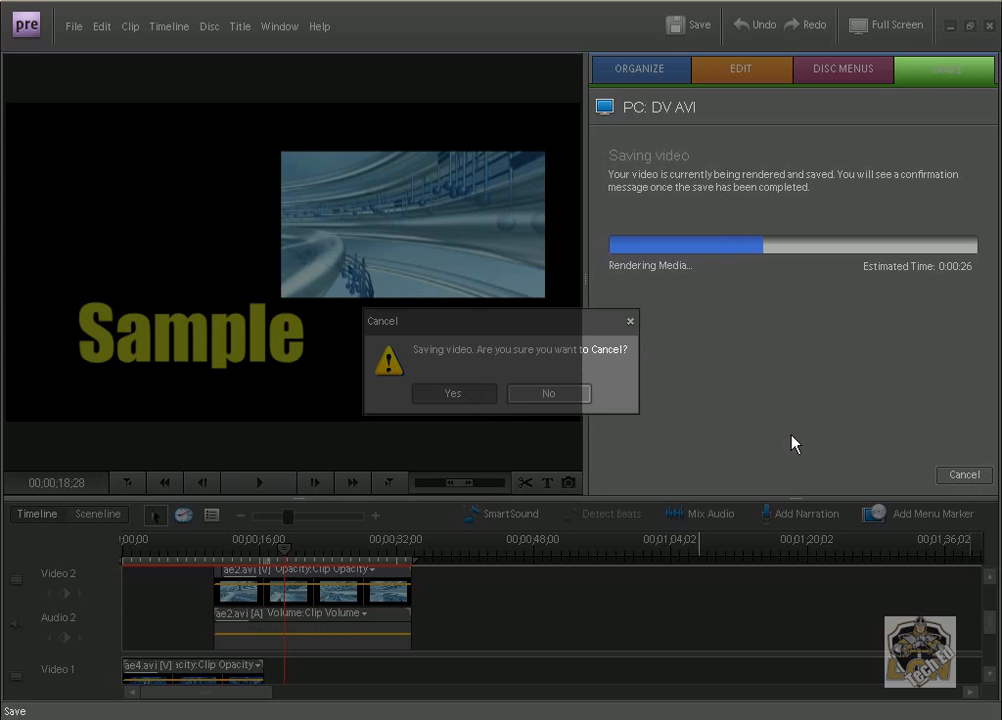